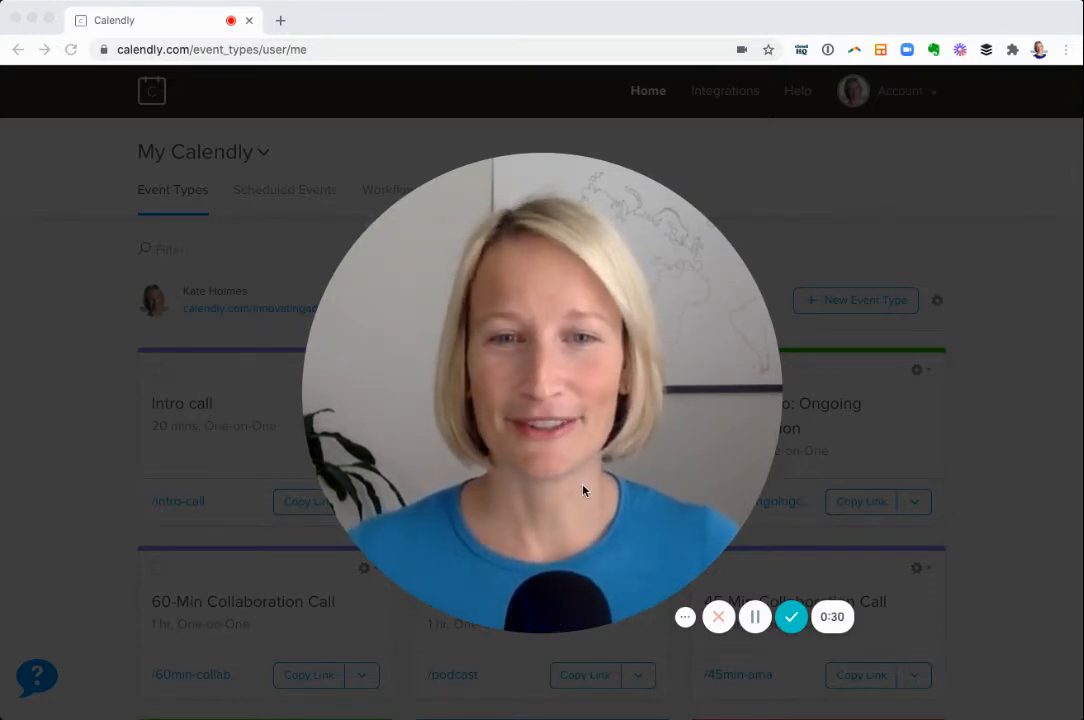
click(564, 605)
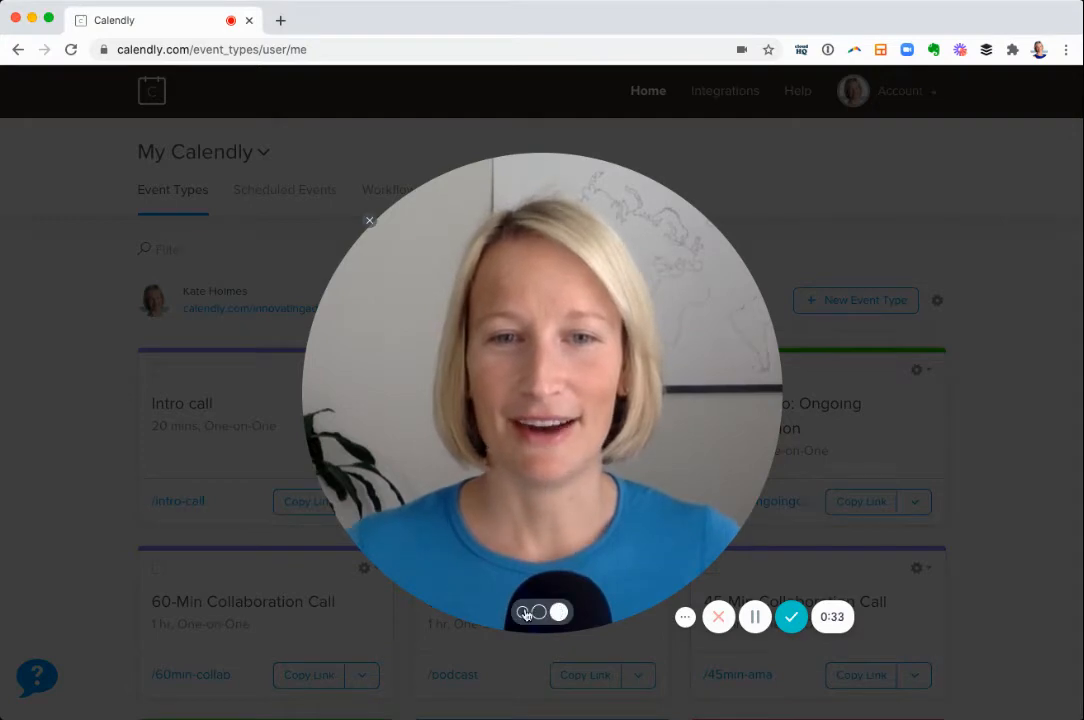
click(537, 614)
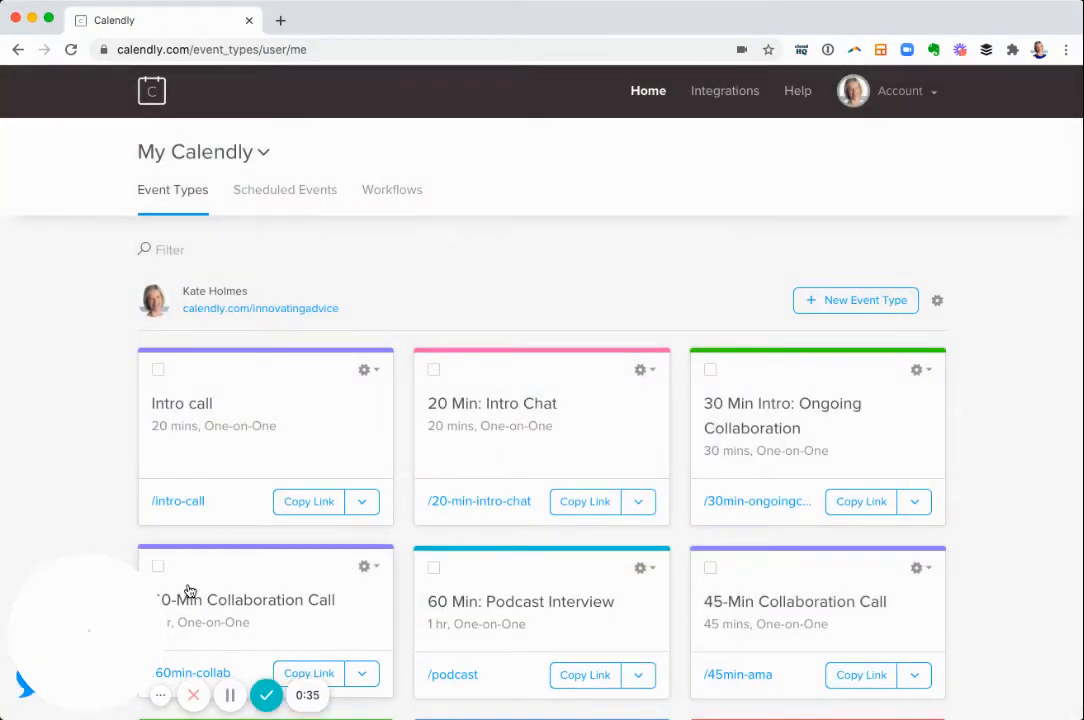
mouse_move(106, 620)
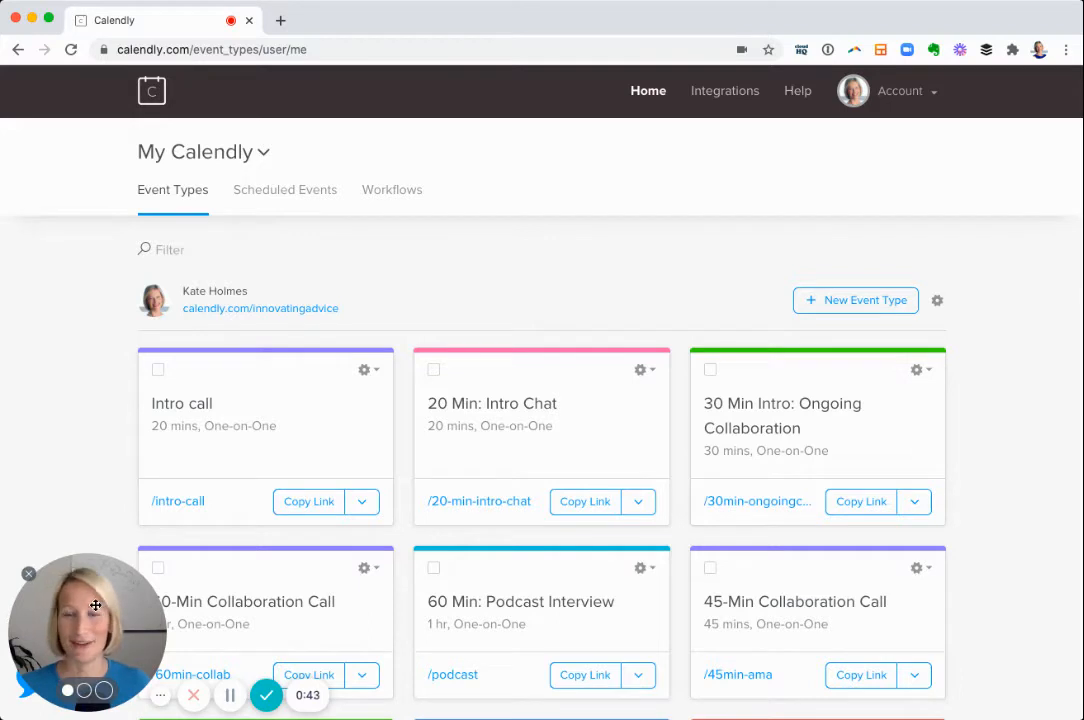
drag(105, 604, 979, 241)
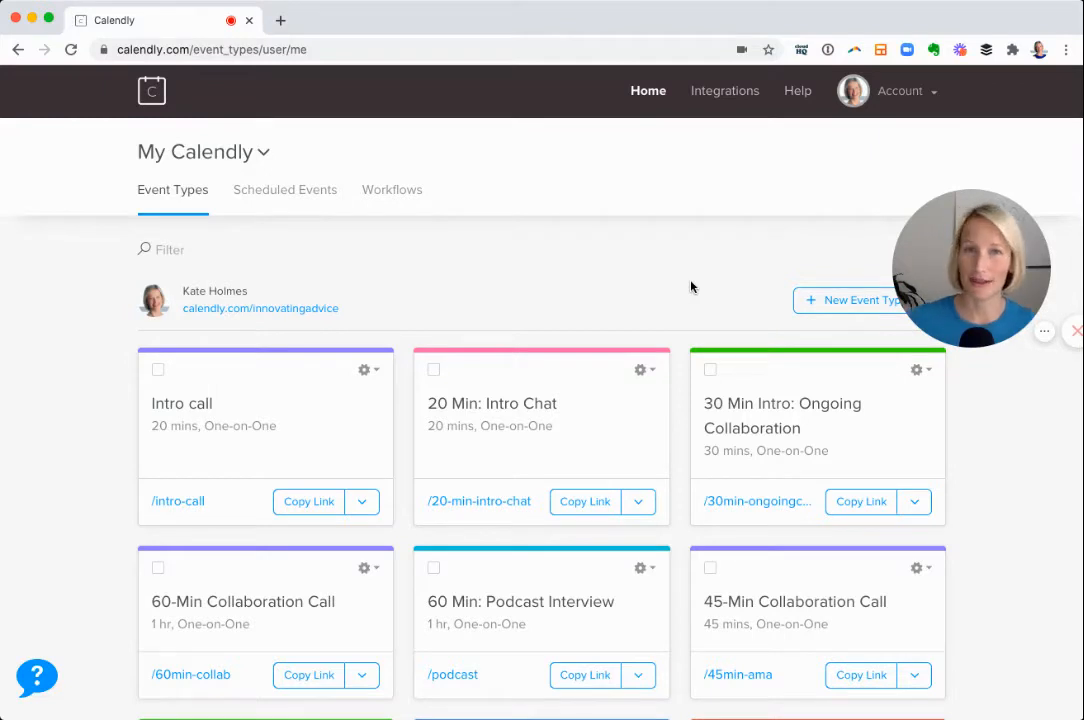
Open the 20 Min: Intro Chat event type for editing and expand its "What event is this?" section.
scroll(690, 287, down, 5)
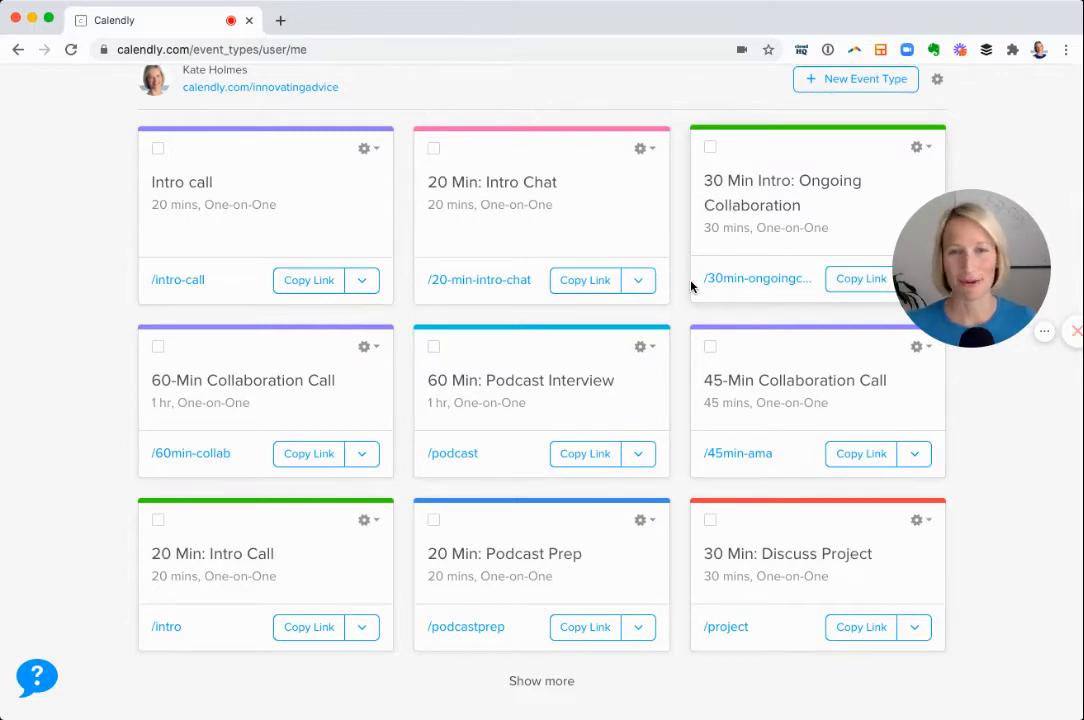
click(585, 203)
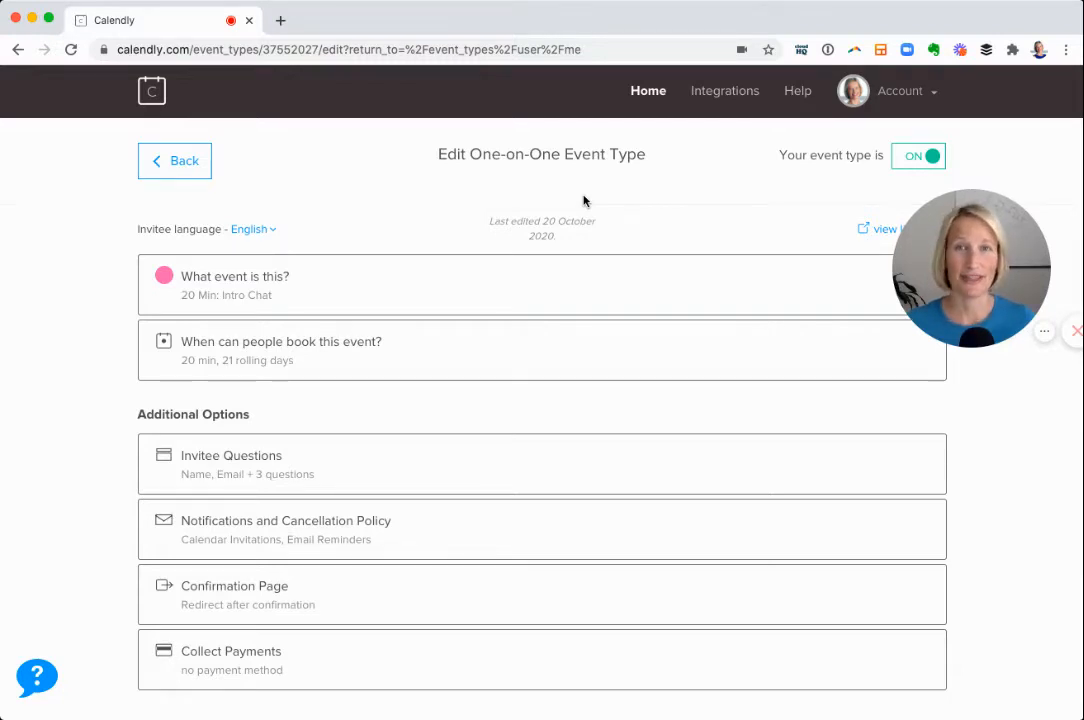
scroll(584, 201, down, 1)
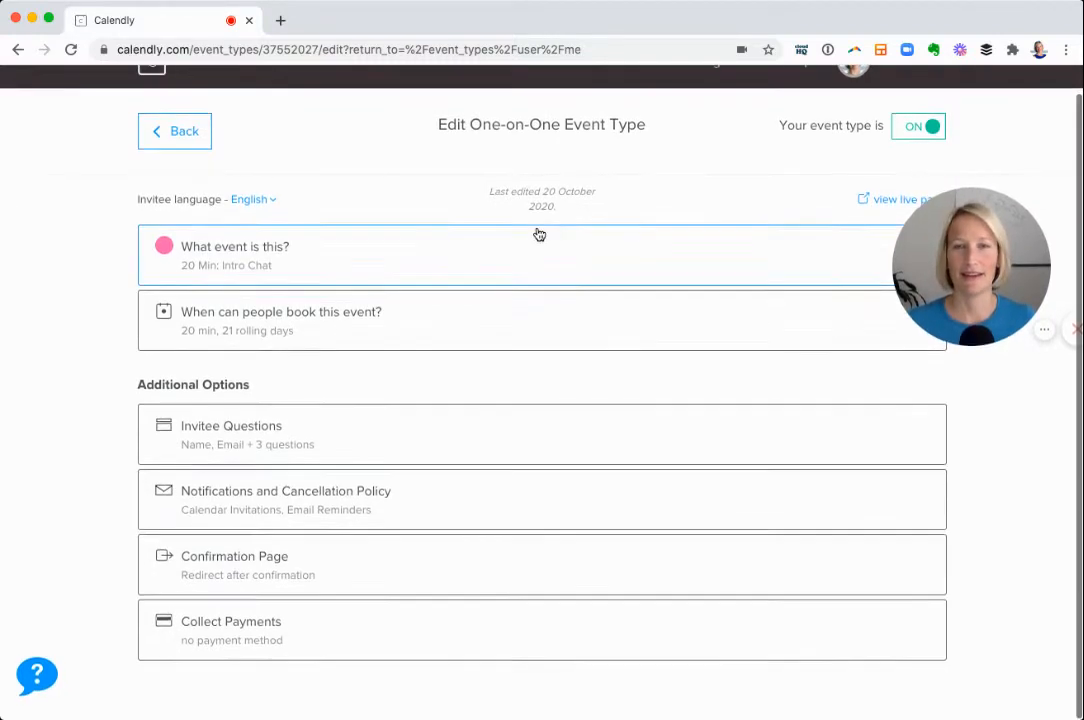
click(535, 244)
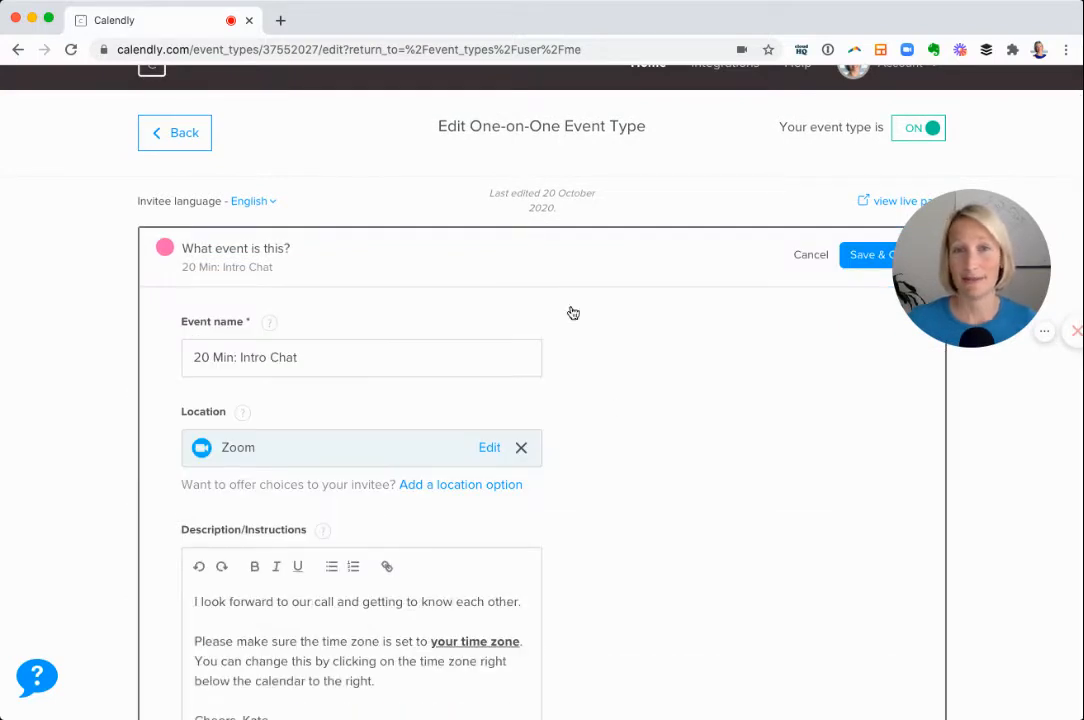
Add Phone call as a second location option for the event, with the host calling the invitee.
scroll(612, 416, down, 3)
scroll(612, 415, down, 2)
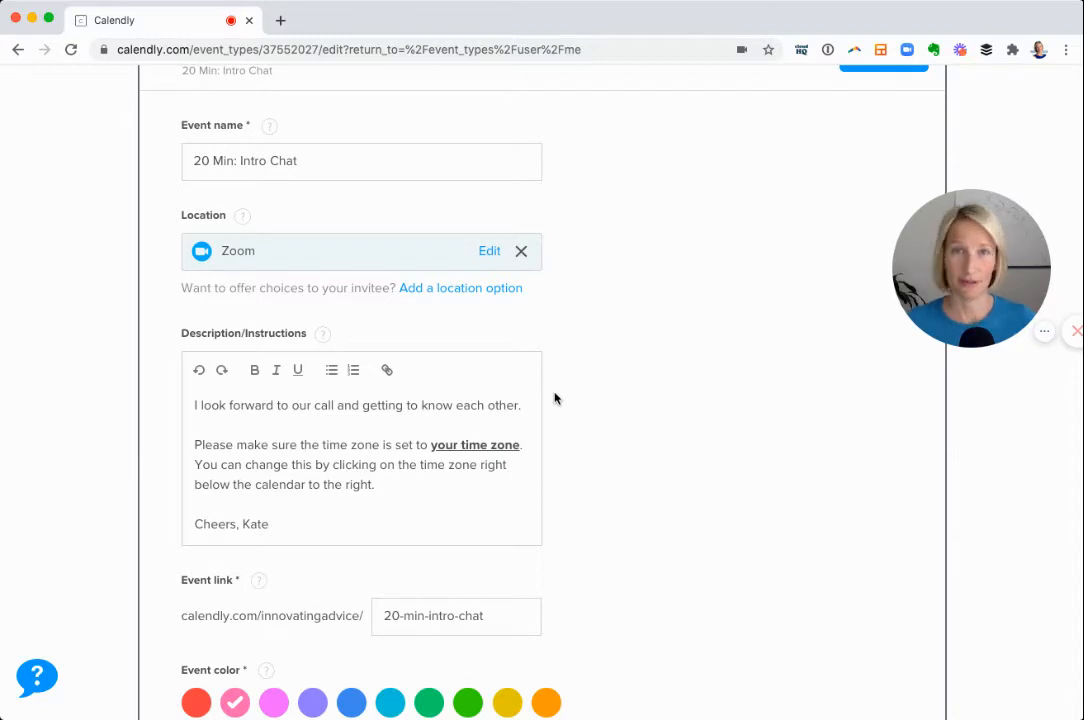
click(458, 290)
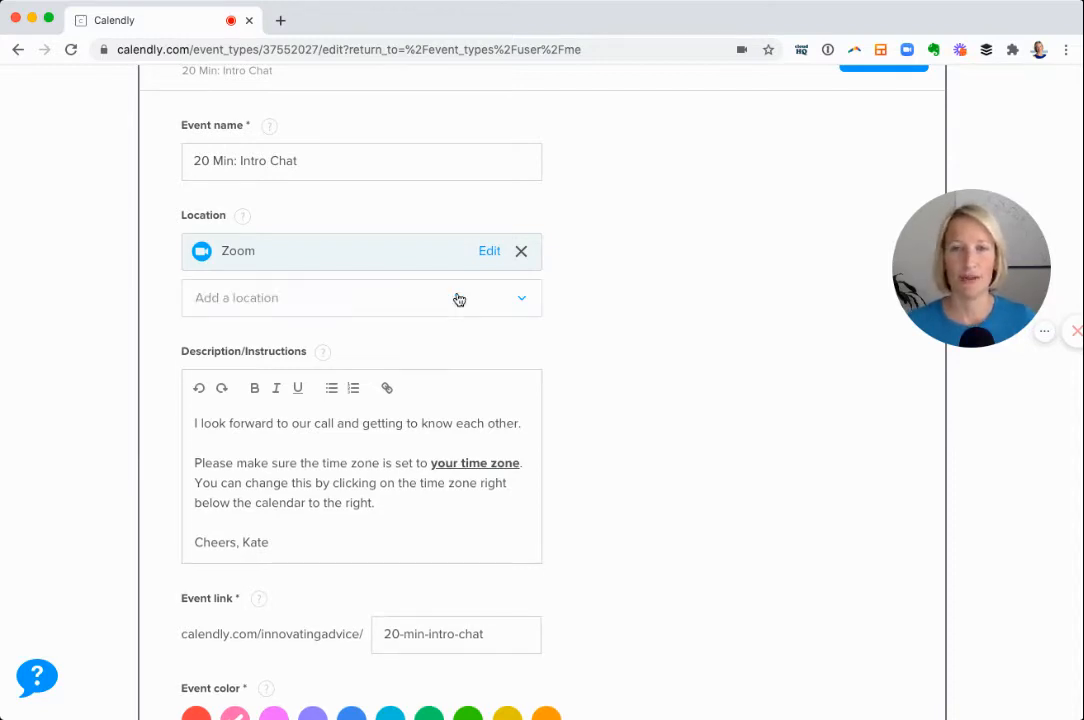
click(520, 300)
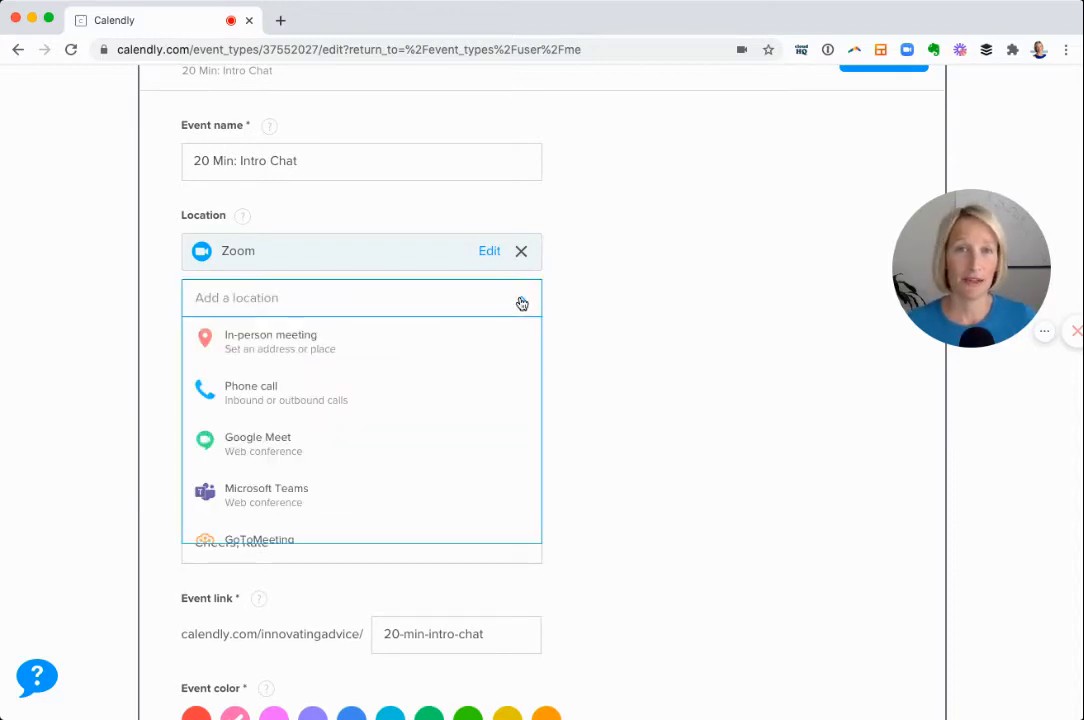
click(349, 395)
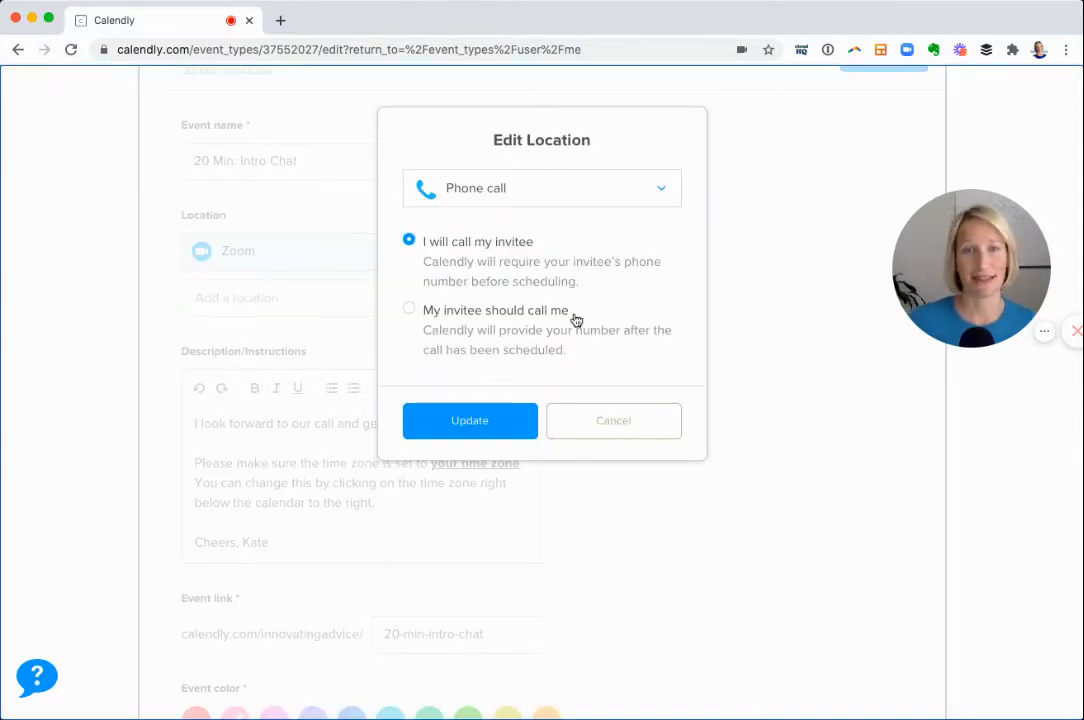
click(505, 421)
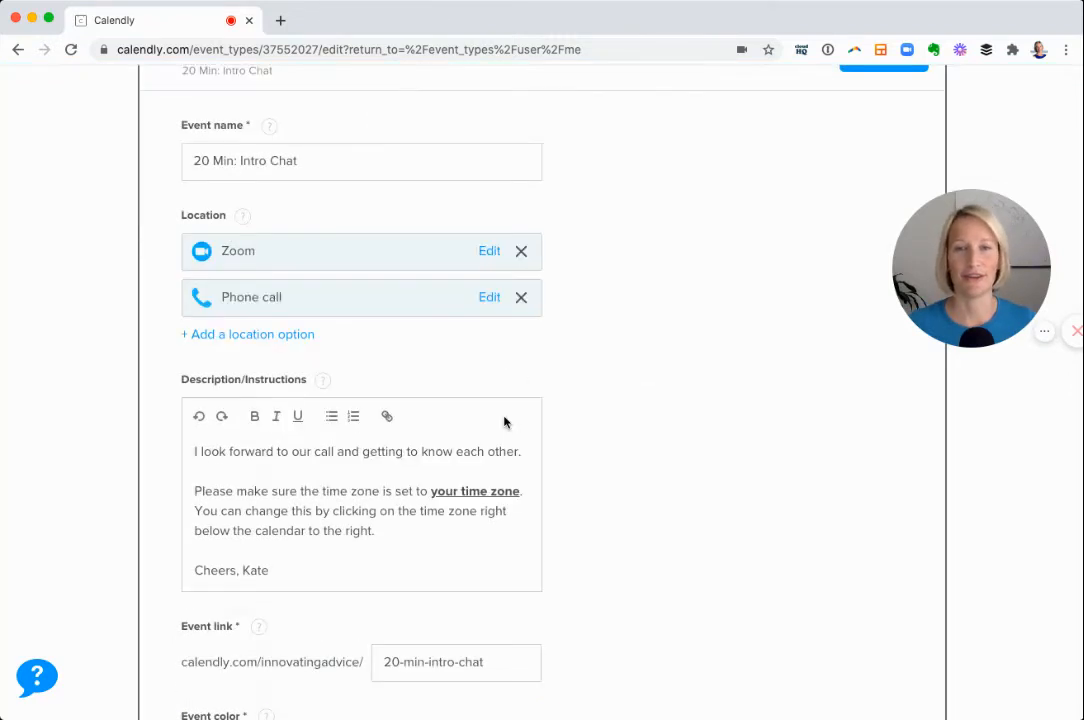
click(272, 335)
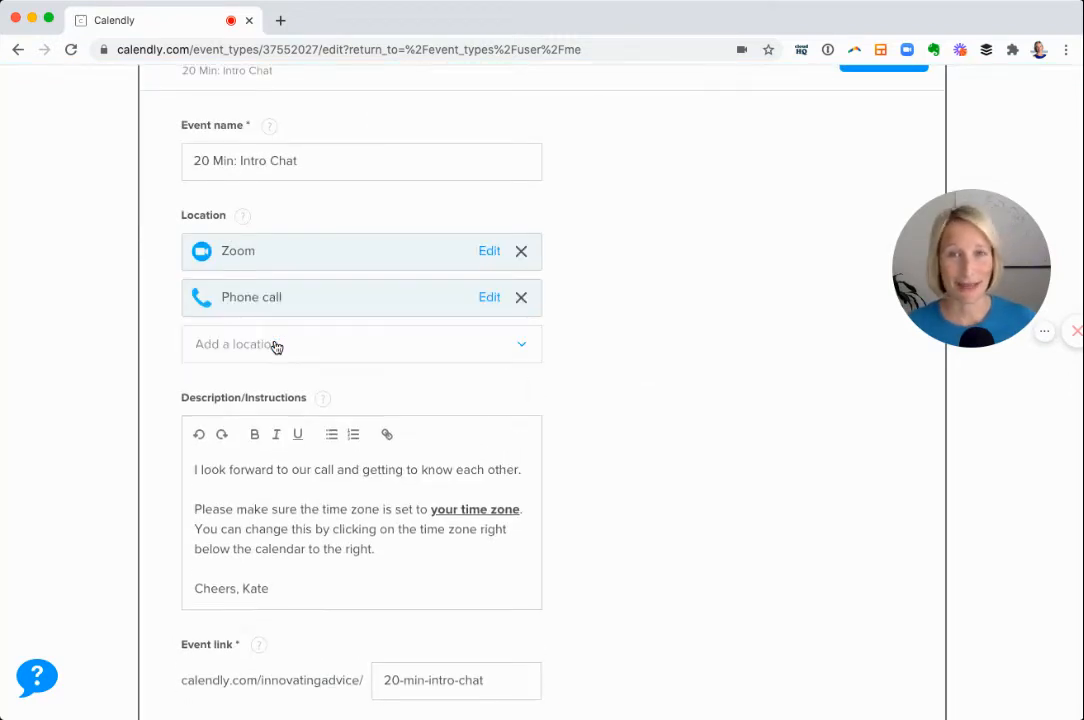
click(520, 350)
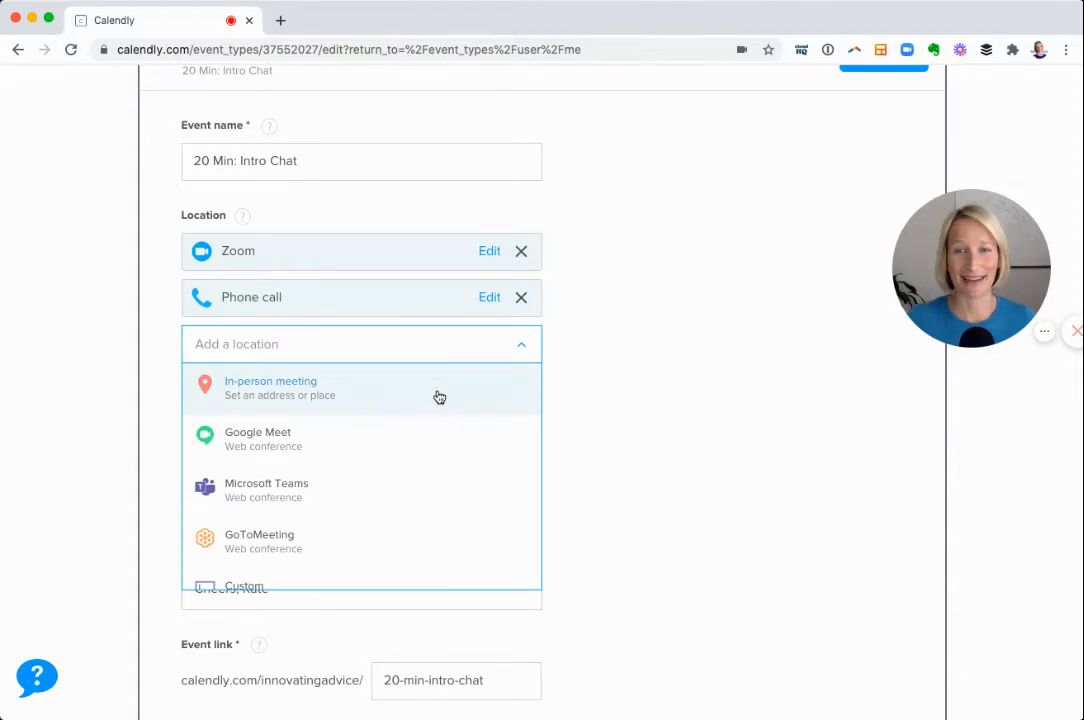
click(437, 396)
click(614, 347)
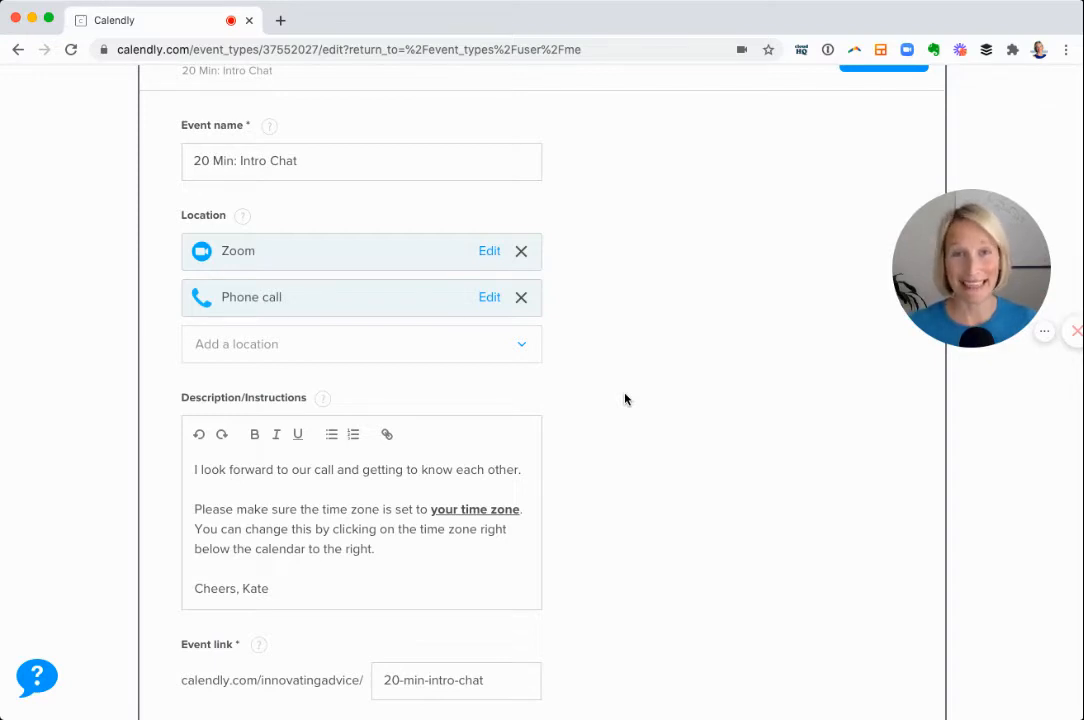
Review the time zone instructions in the description, the event link and the color, and save the event details.
scroll(625, 399, down, 3)
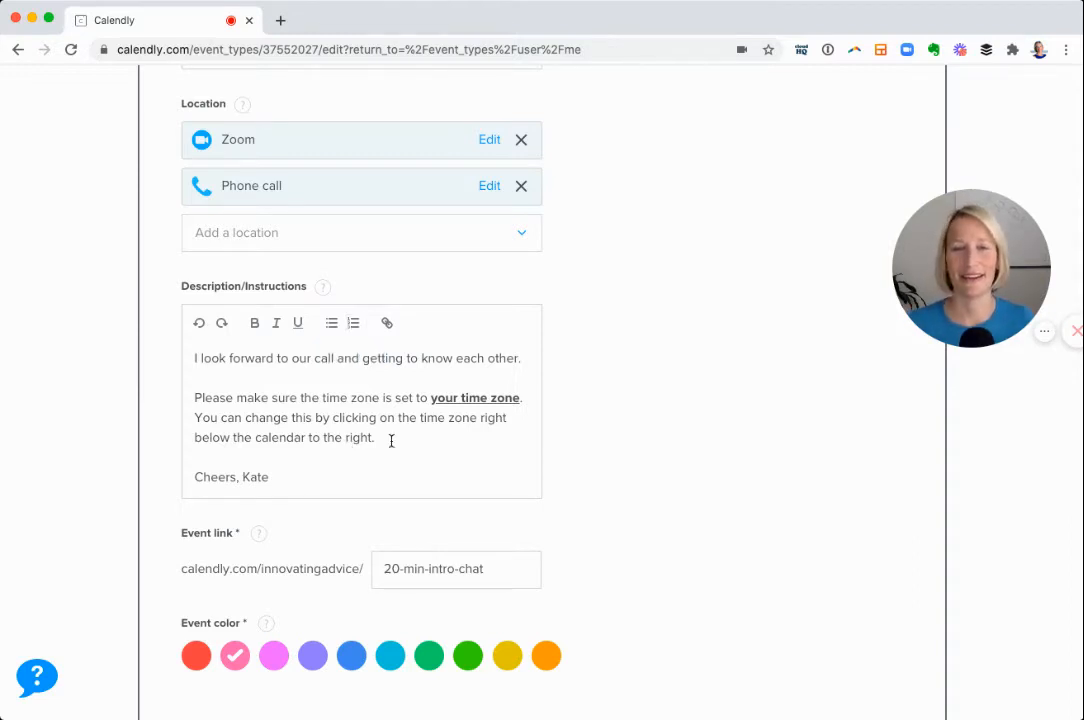
drag(391, 441, 165, 404)
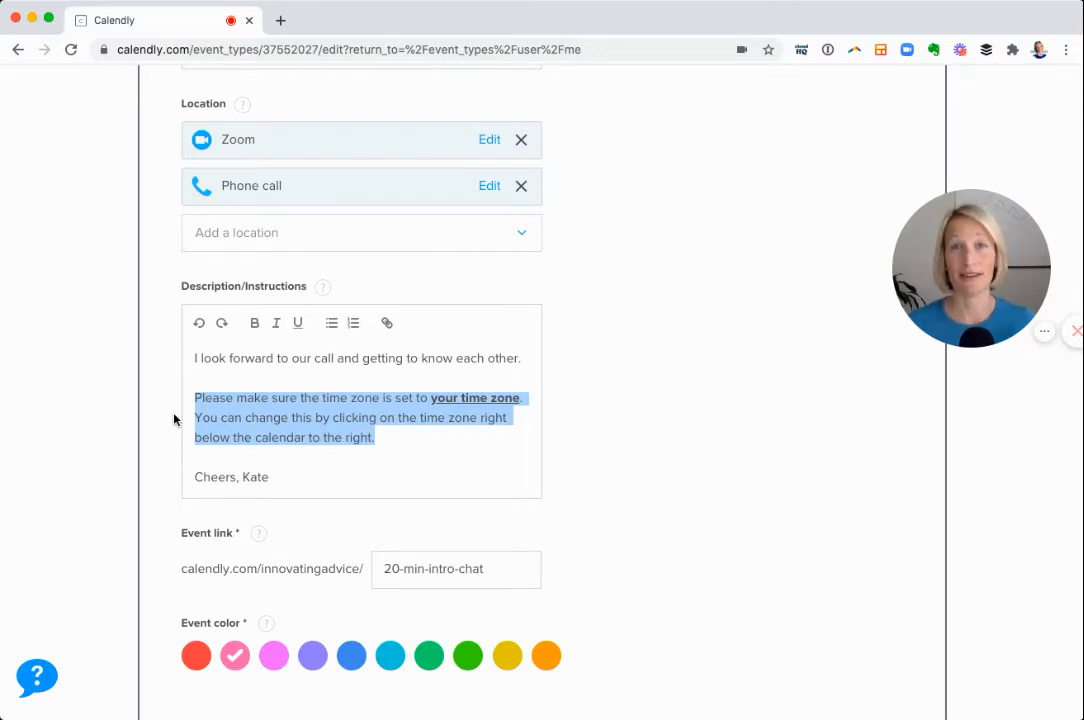
click(537, 436)
scroll(539, 434, down, 1)
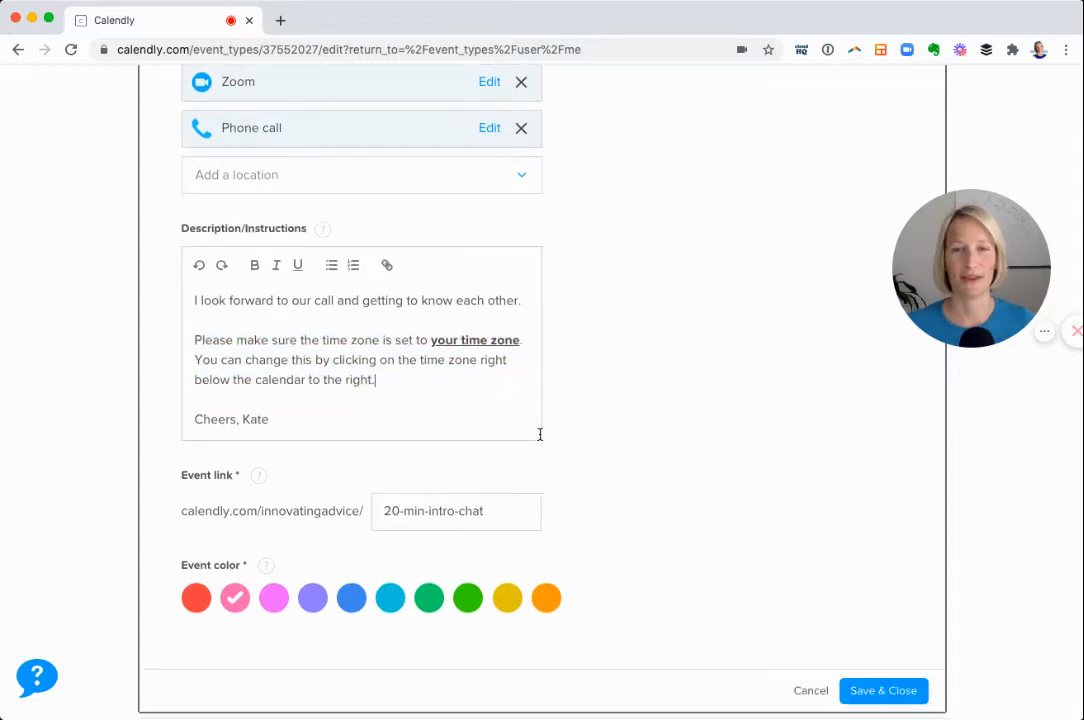
scroll(539, 434, down, 2)
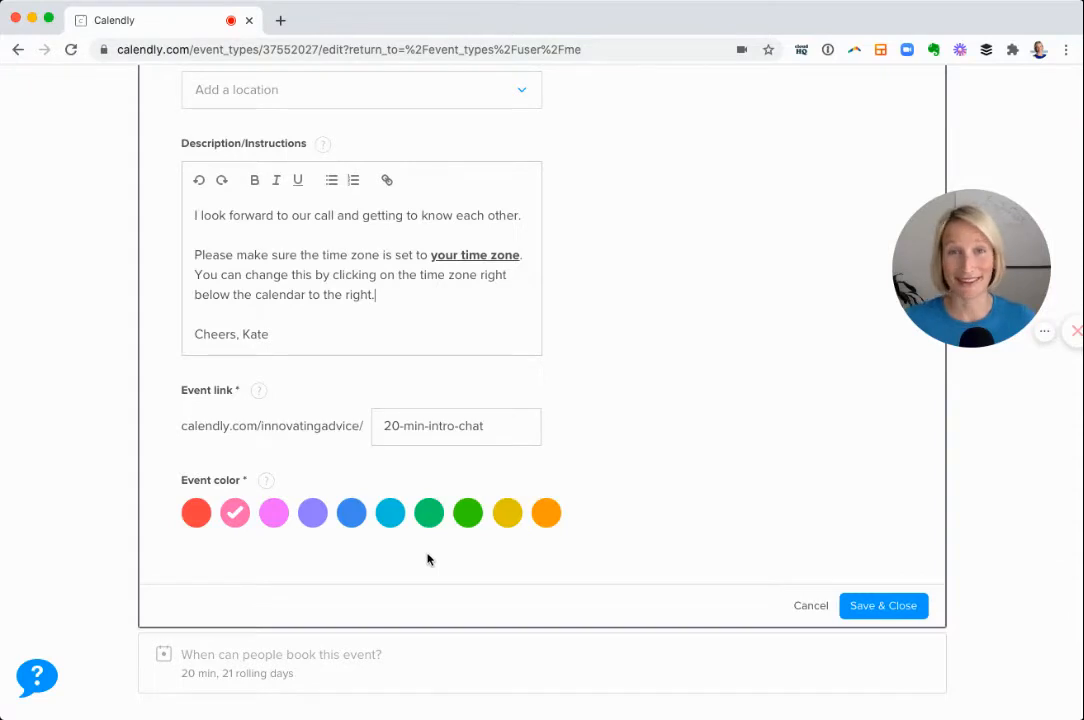
click(866, 609)
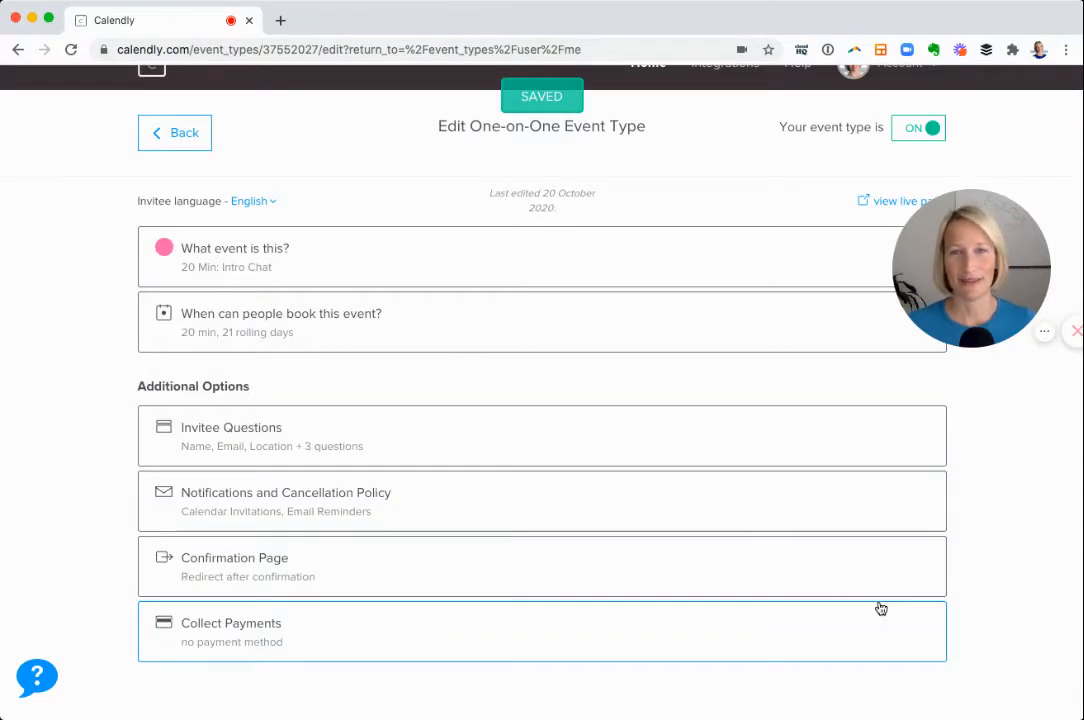
In the event's booking time settings, set the date range to 14 calendar days over a rolling period.
click(474, 336)
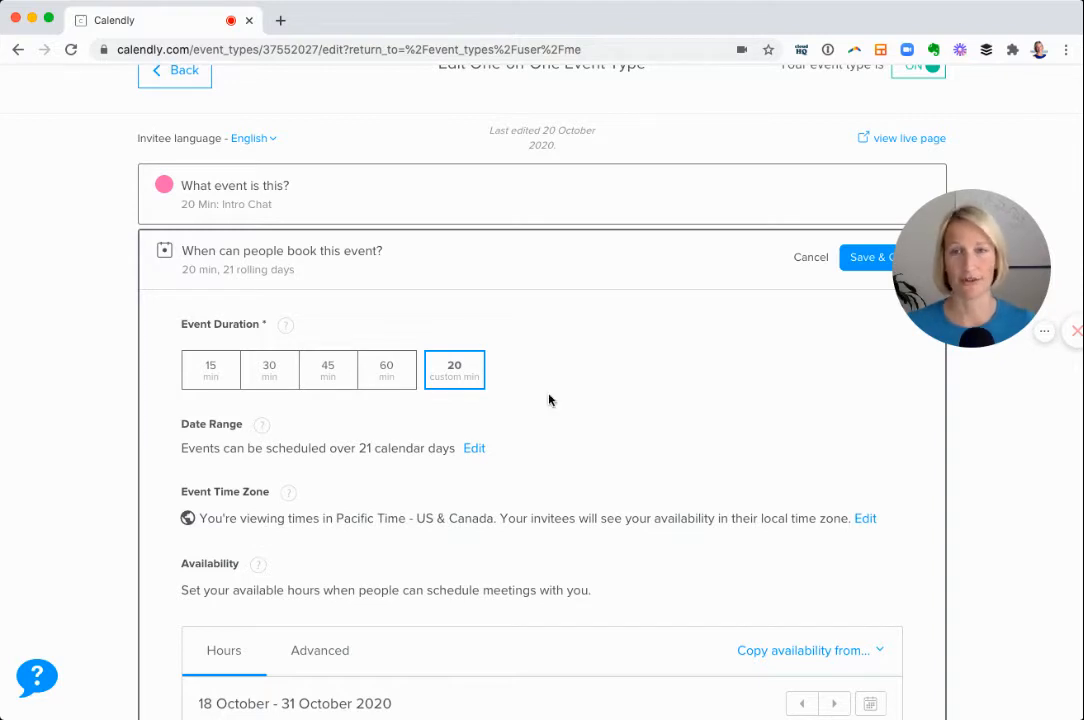
scroll(560, 415, down, 3)
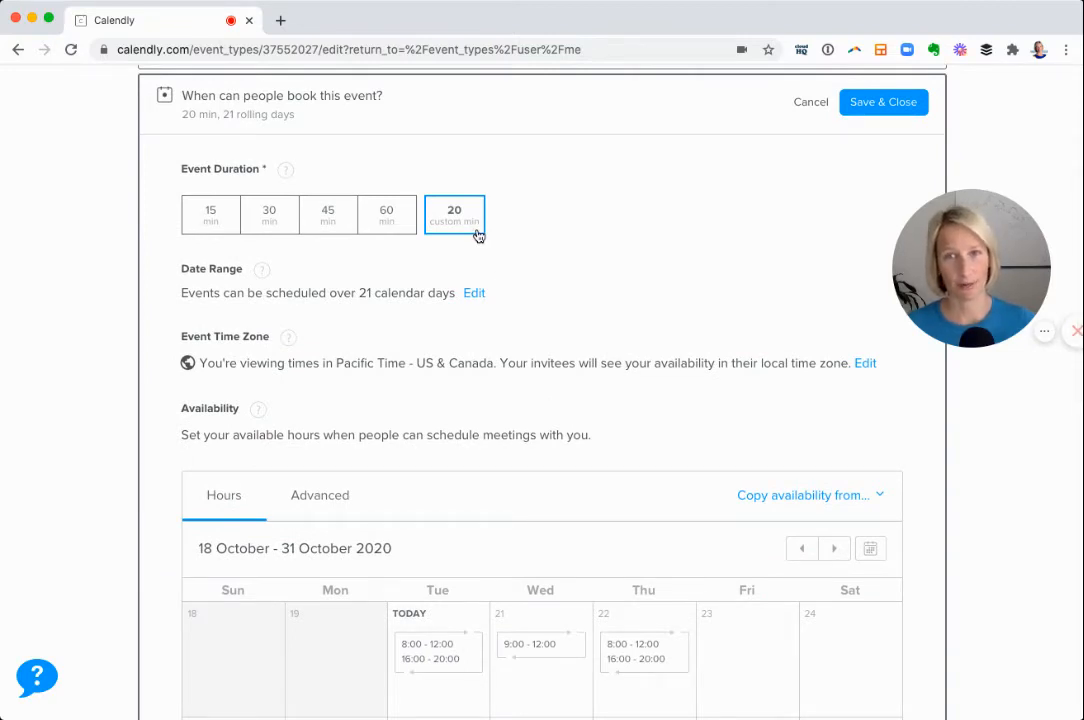
click(474, 294)
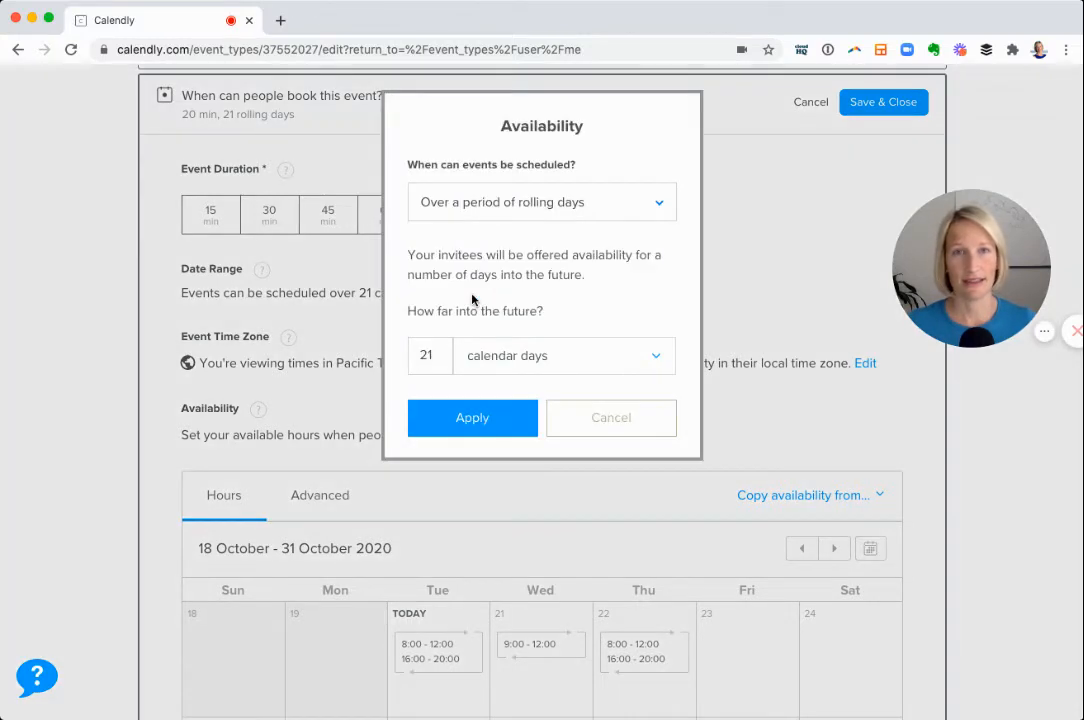
click(435, 355)
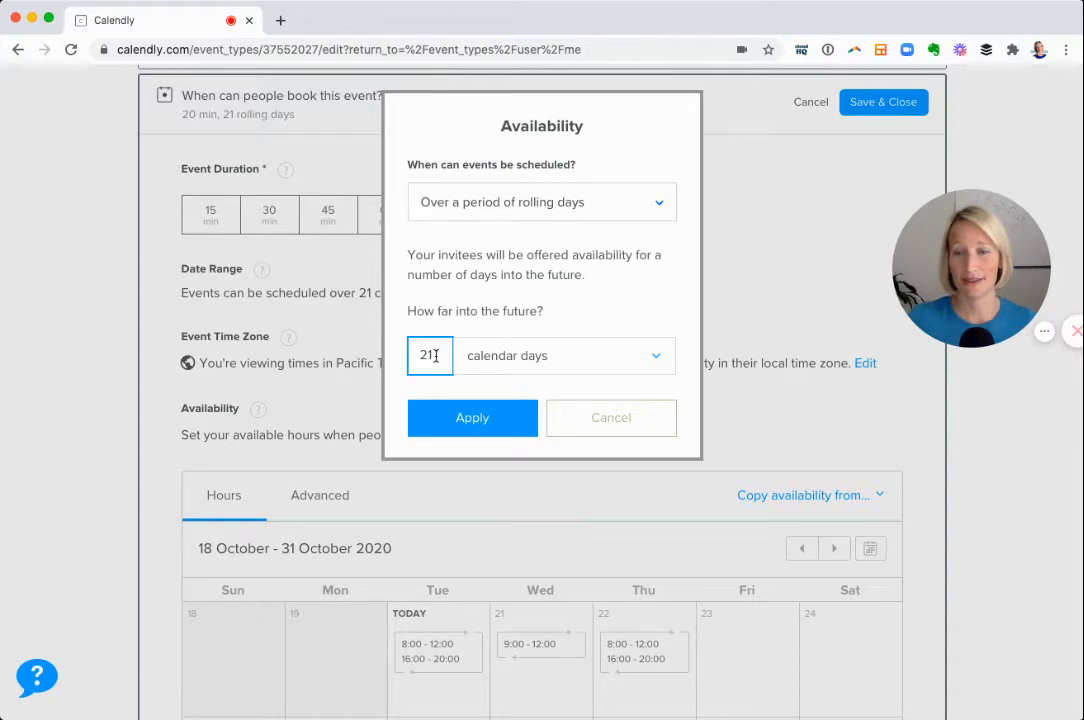
key(BackSpace)
key(BackSpace)
text(14)
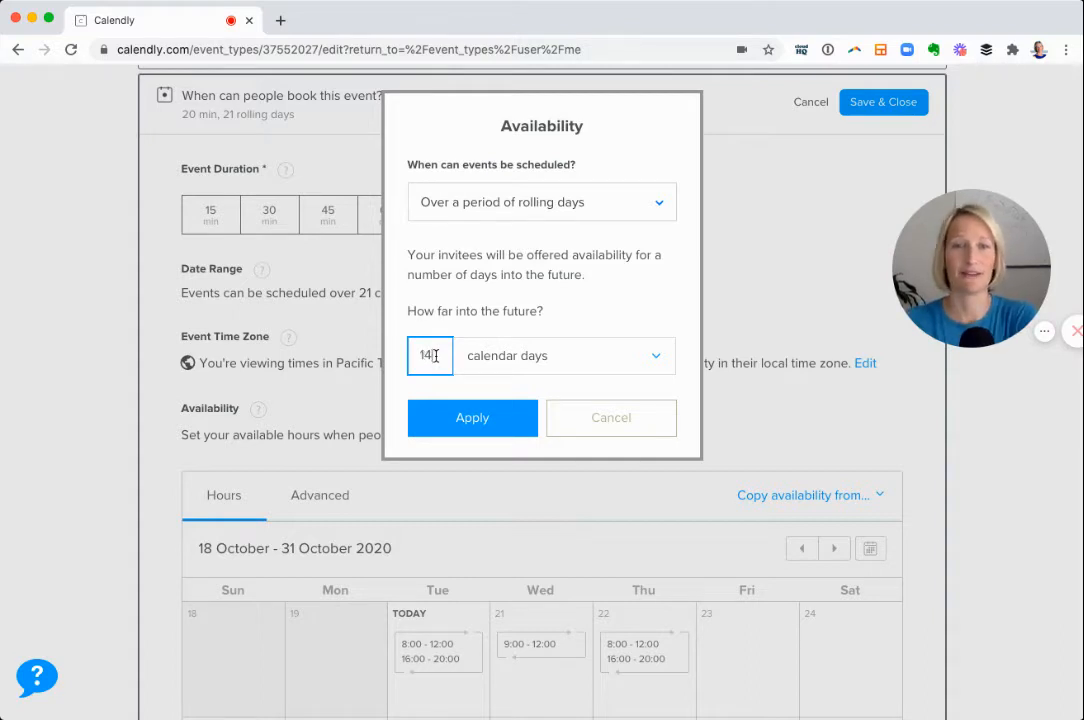
click(478, 428)
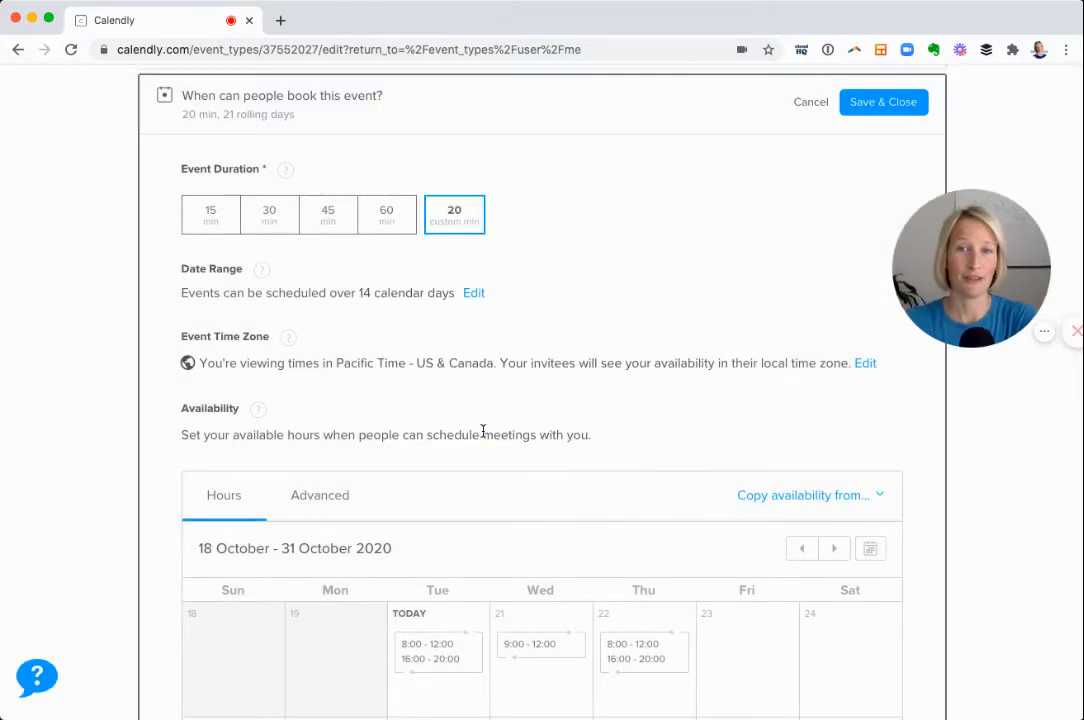
Mark Wednesday 21 October as unavailable in the availability calendar, for that date only.
scroll(617, 383, down, 3)
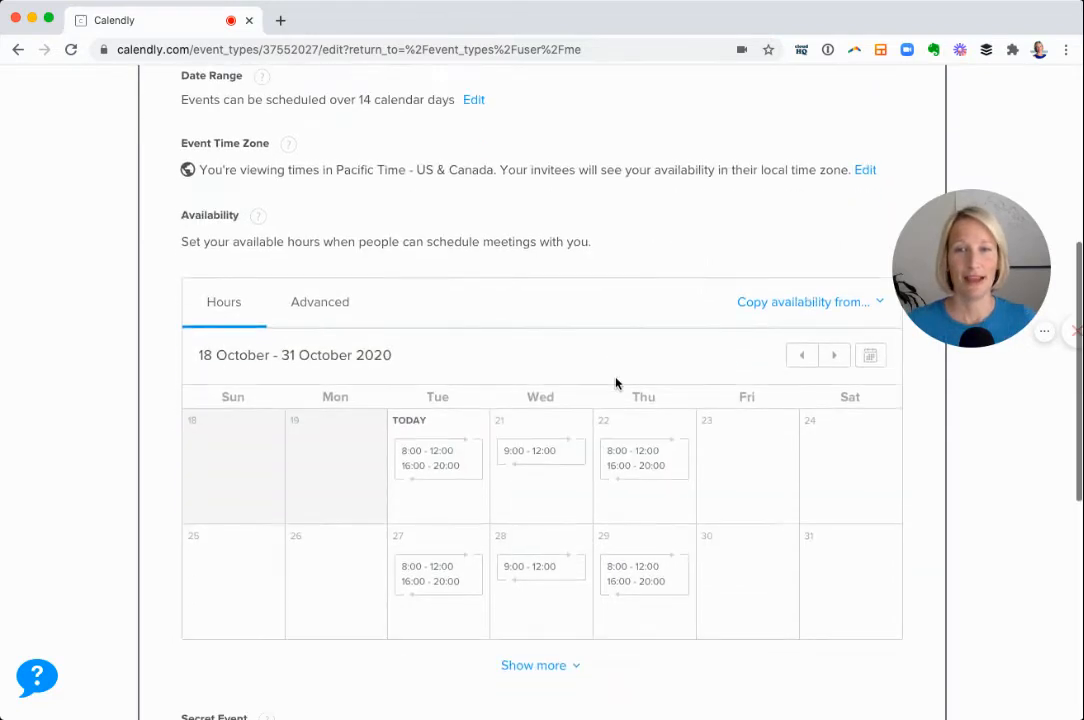
scroll(617, 383, down, 1)
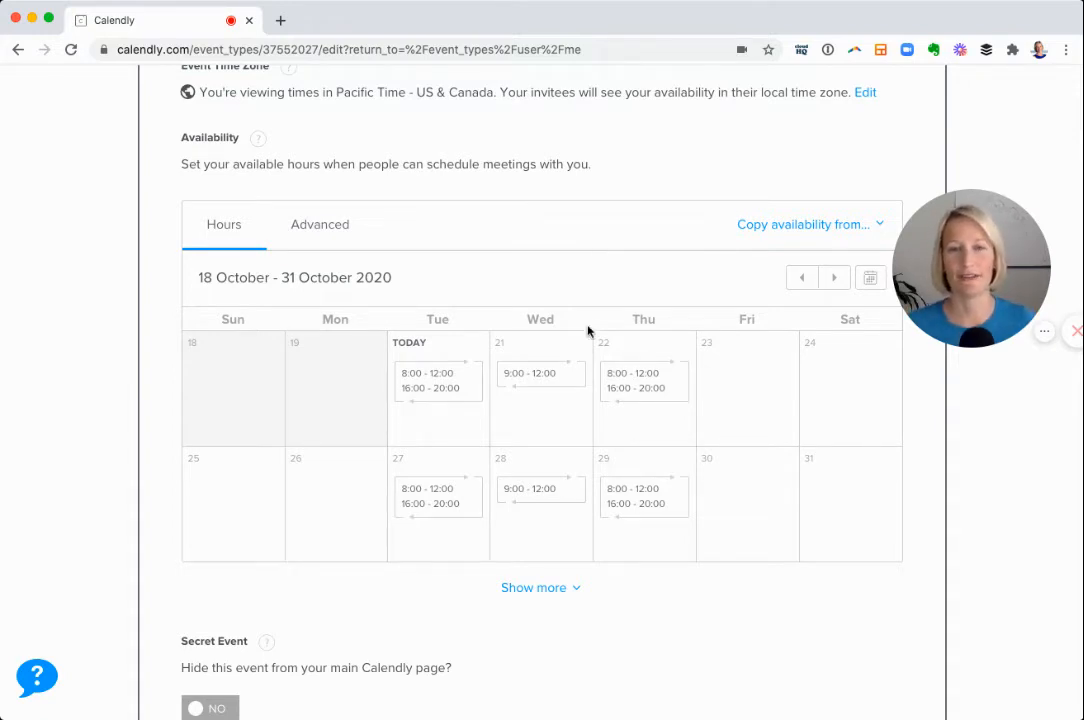
click(551, 375)
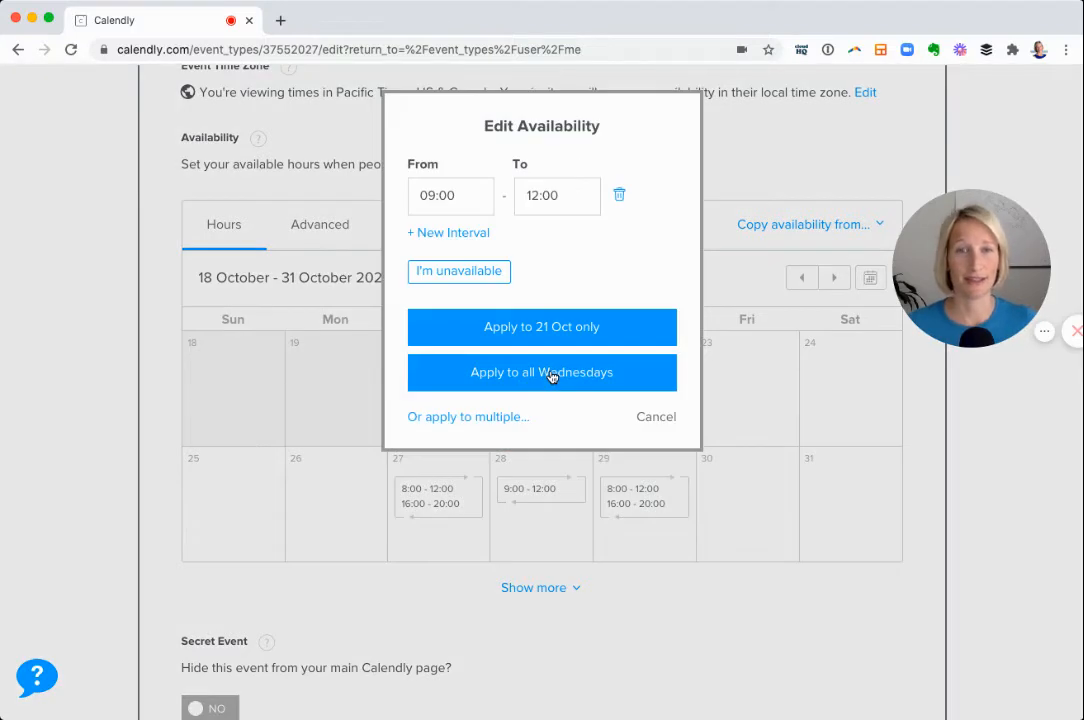
click(472, 279)
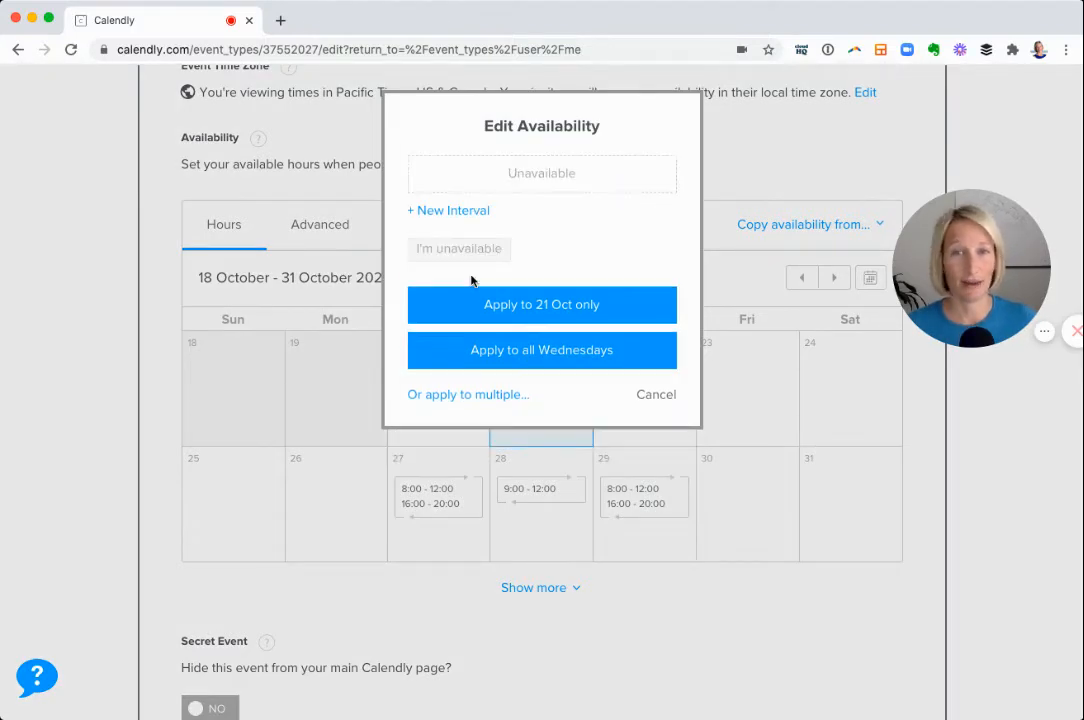
click(565, 308)
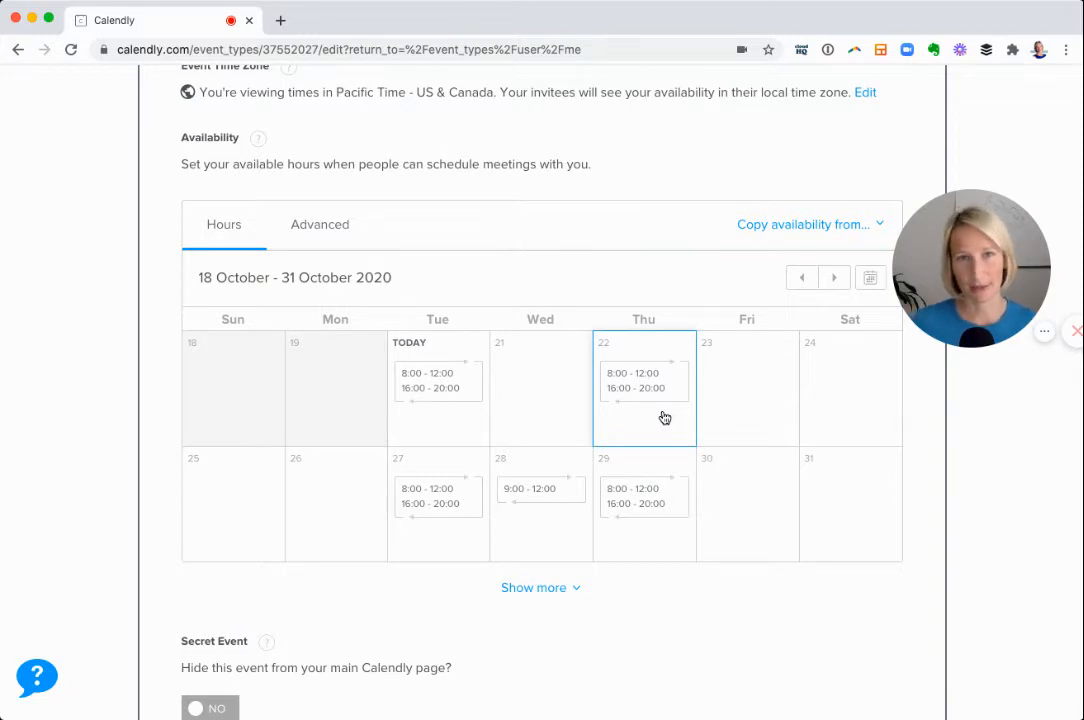
In the advanced availability settings, show availability in increments of 30 min and review the daily event maximum and minimum scheduling notice.
click(334, 236)
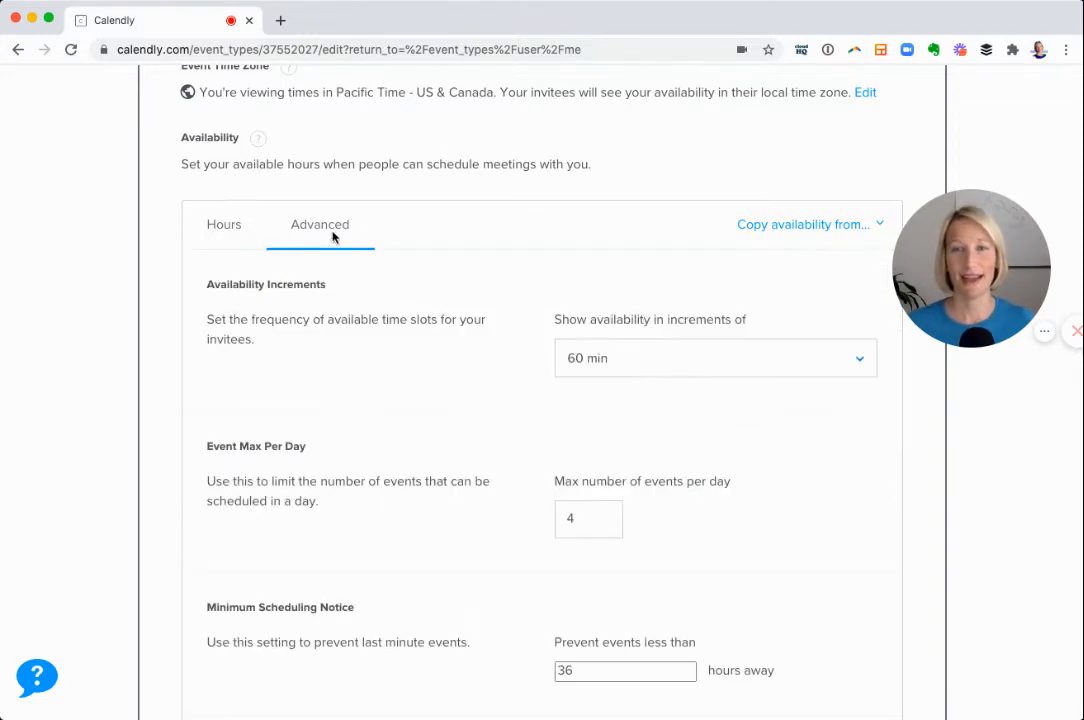
scroll(484, 458, down, 4)
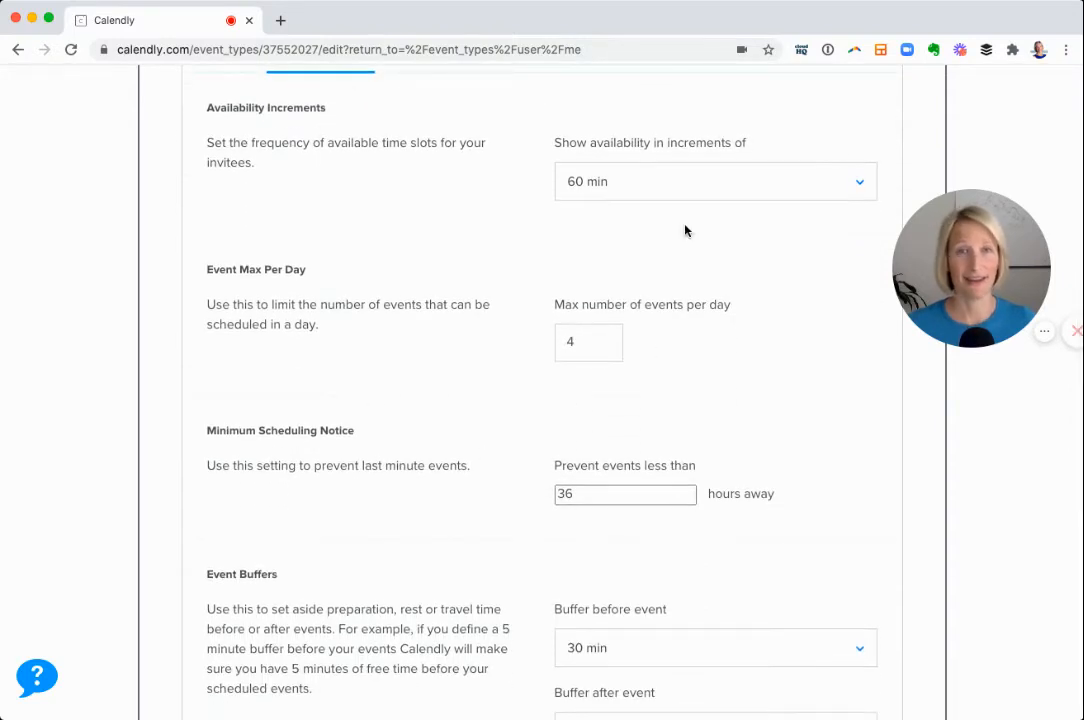
click(689, 190)
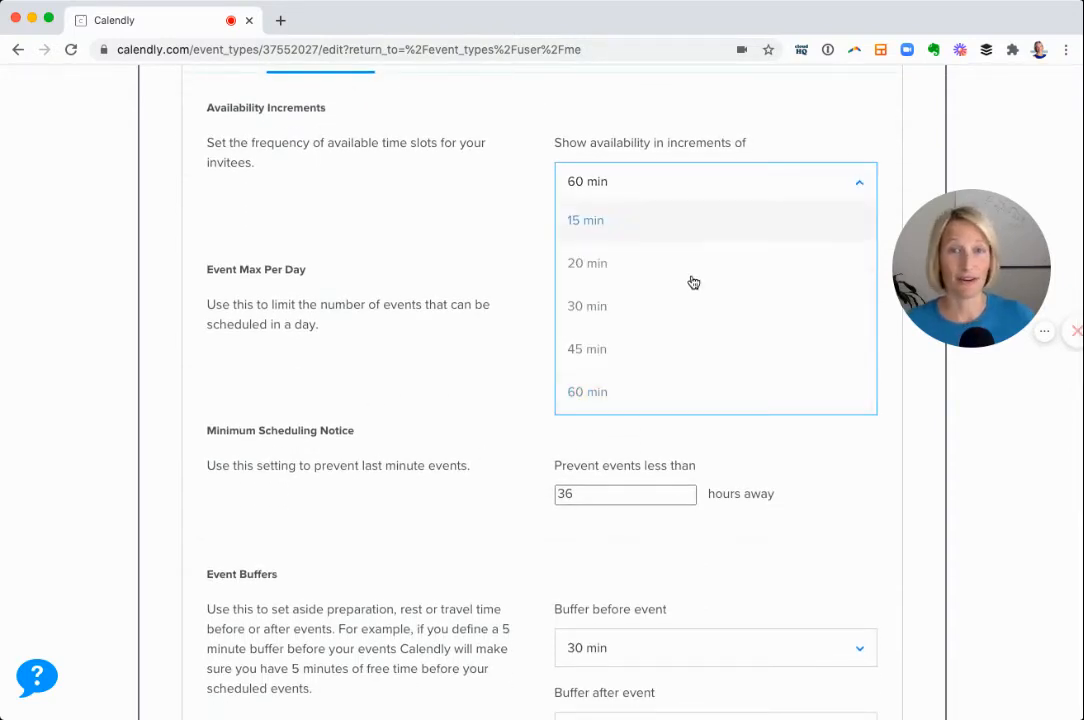
click(680, 318)
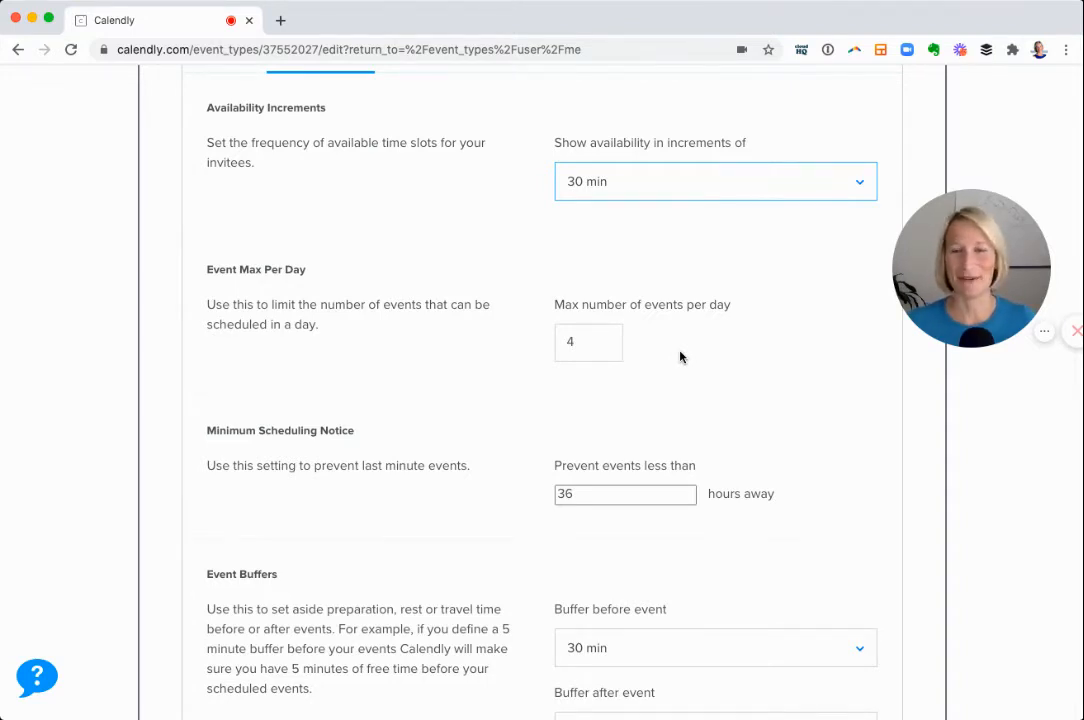
scroll(680, 357, down, 3)
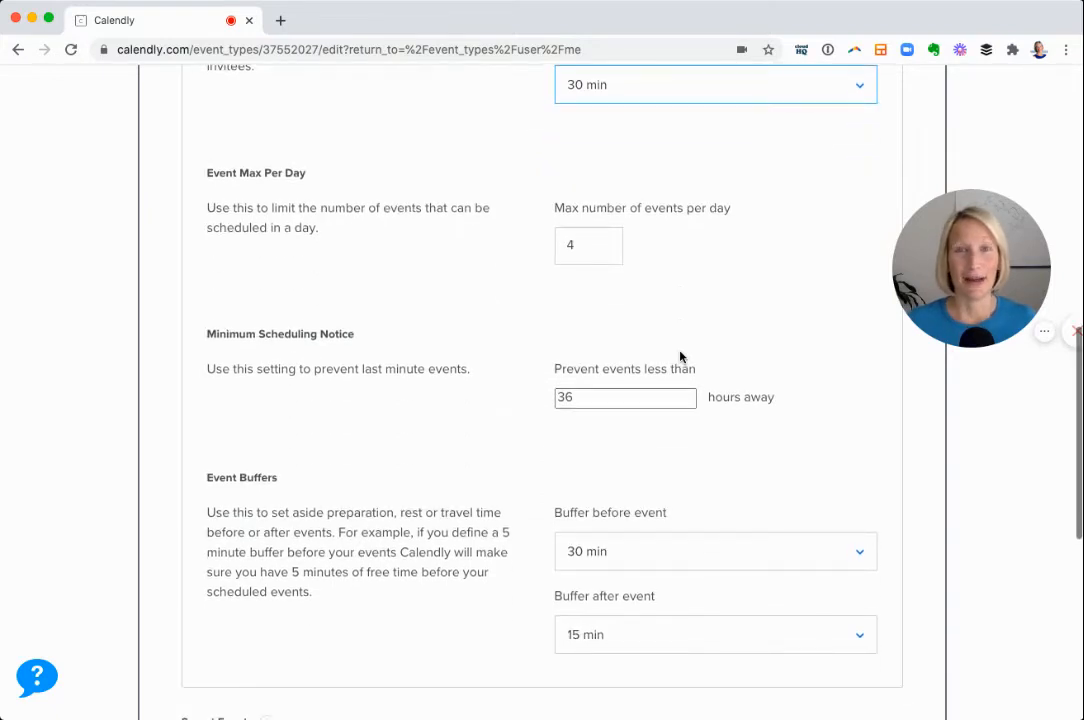
click(635, 400)
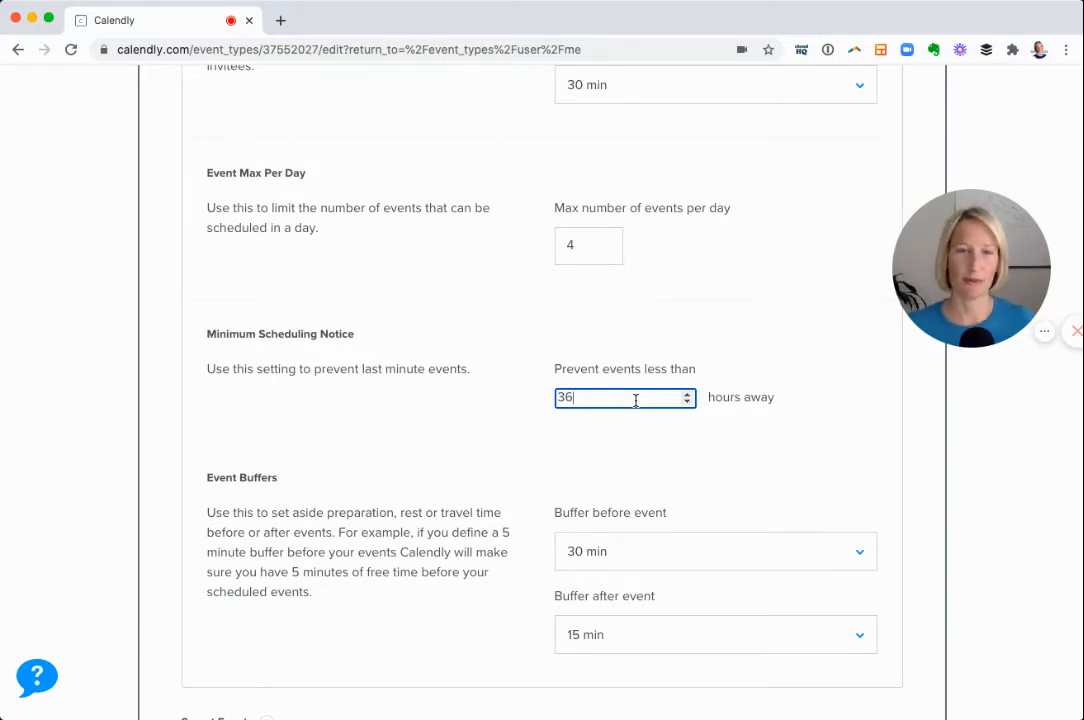
Set the buffer before the event to 15 min and the buffer after it to 30 min, and save the booking settings.
scroll(635, 400, down, 4)
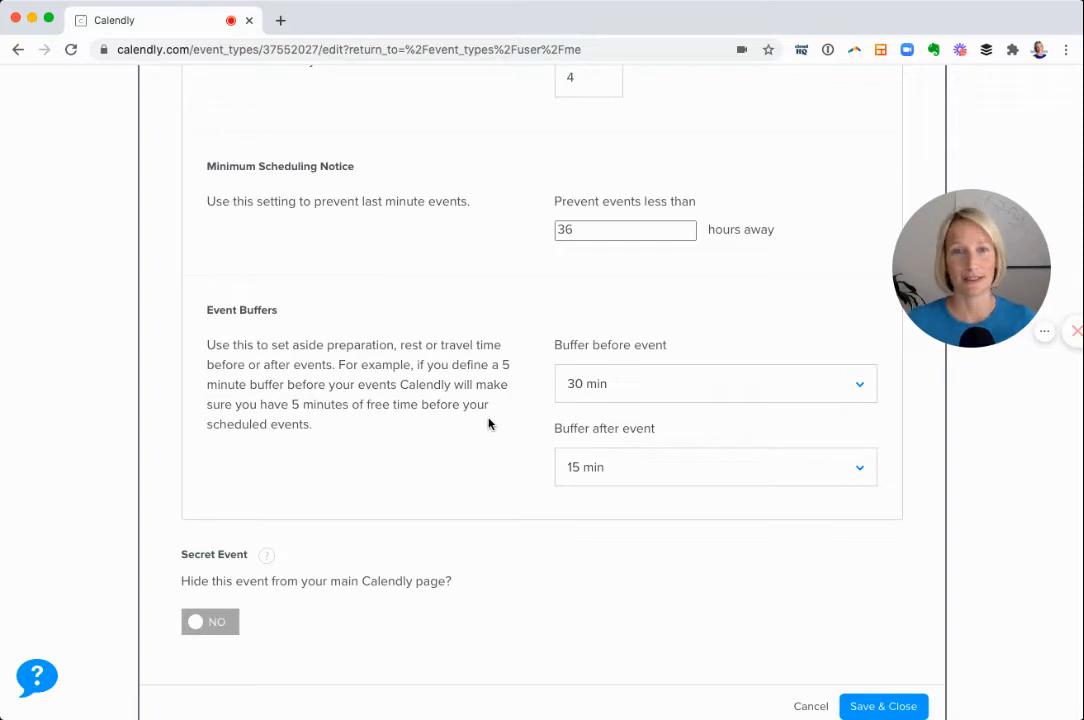
click(639, 382)
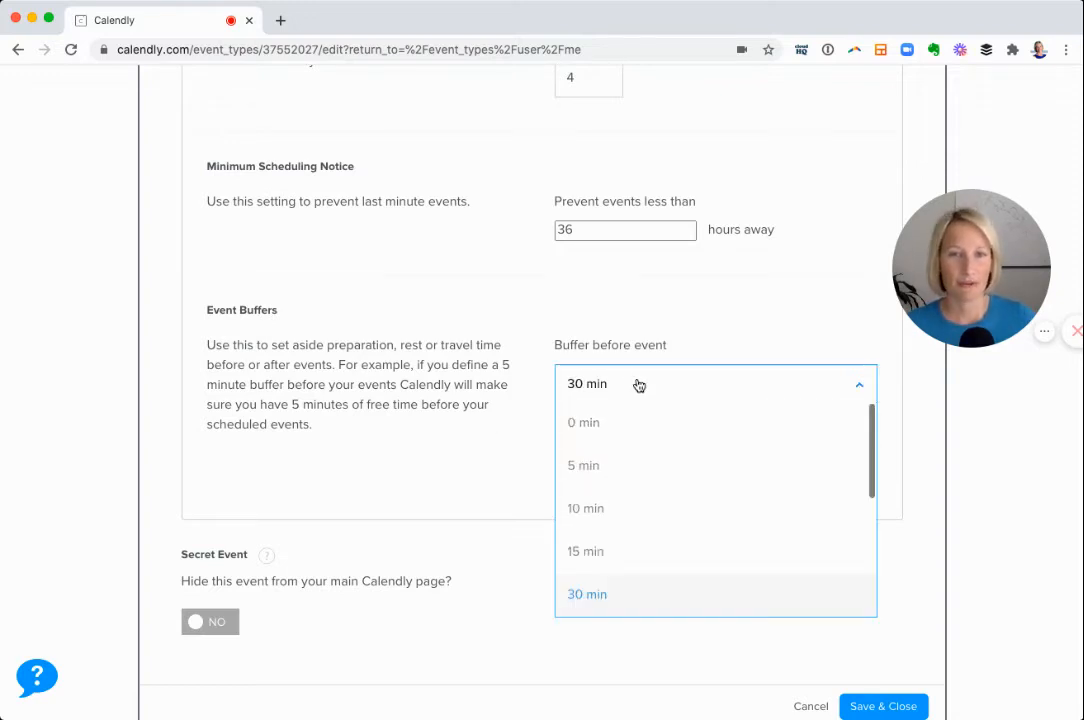
click(639, 551)
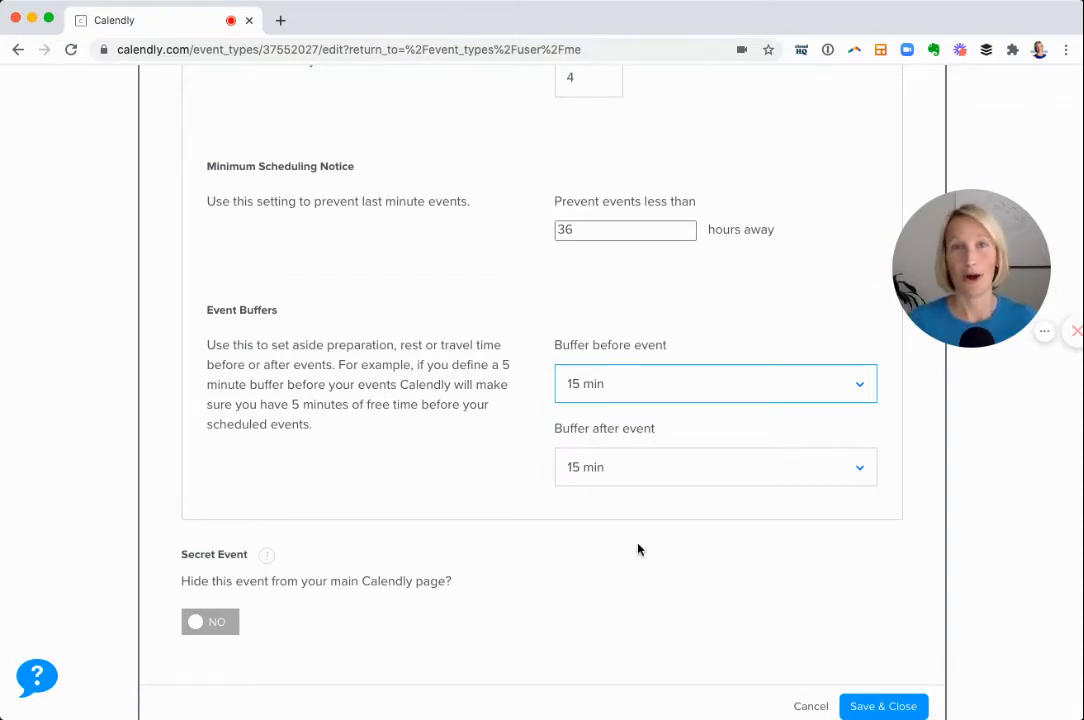
click(664, 472)
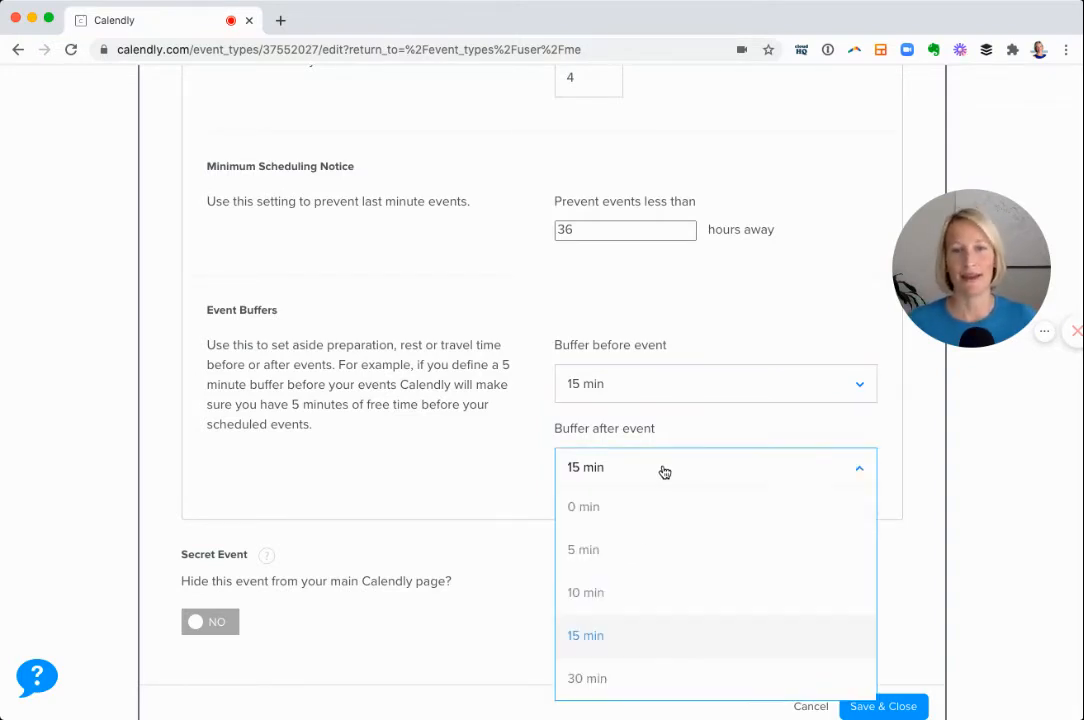
click(638, 672)
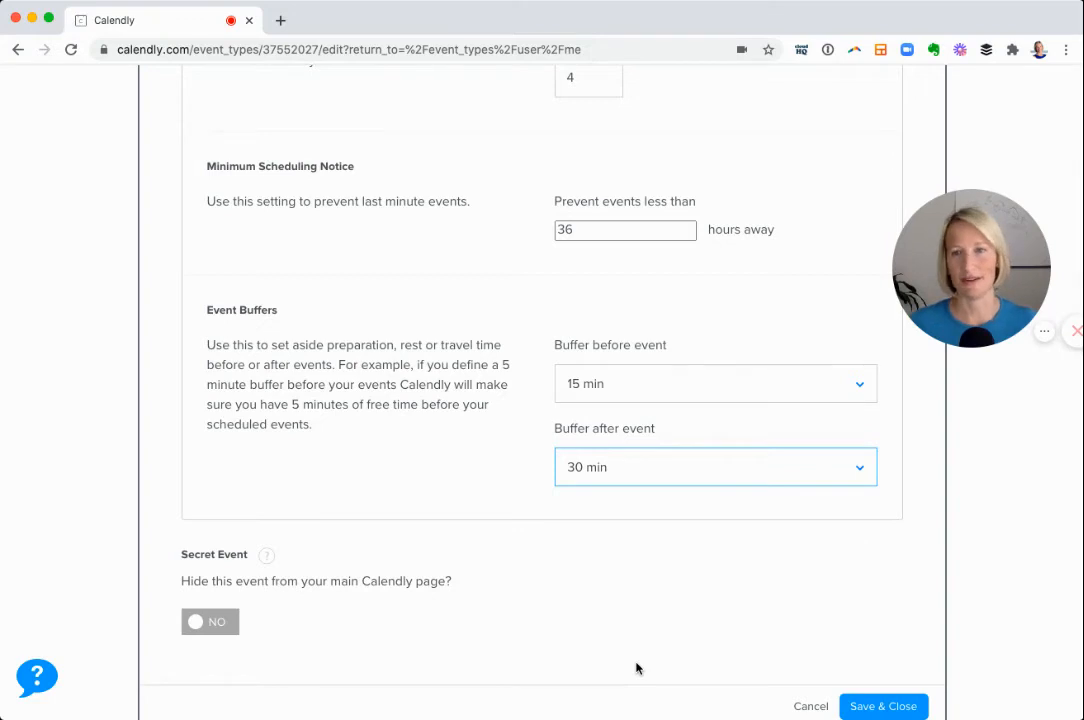
scroll(636, 668, down, 3)
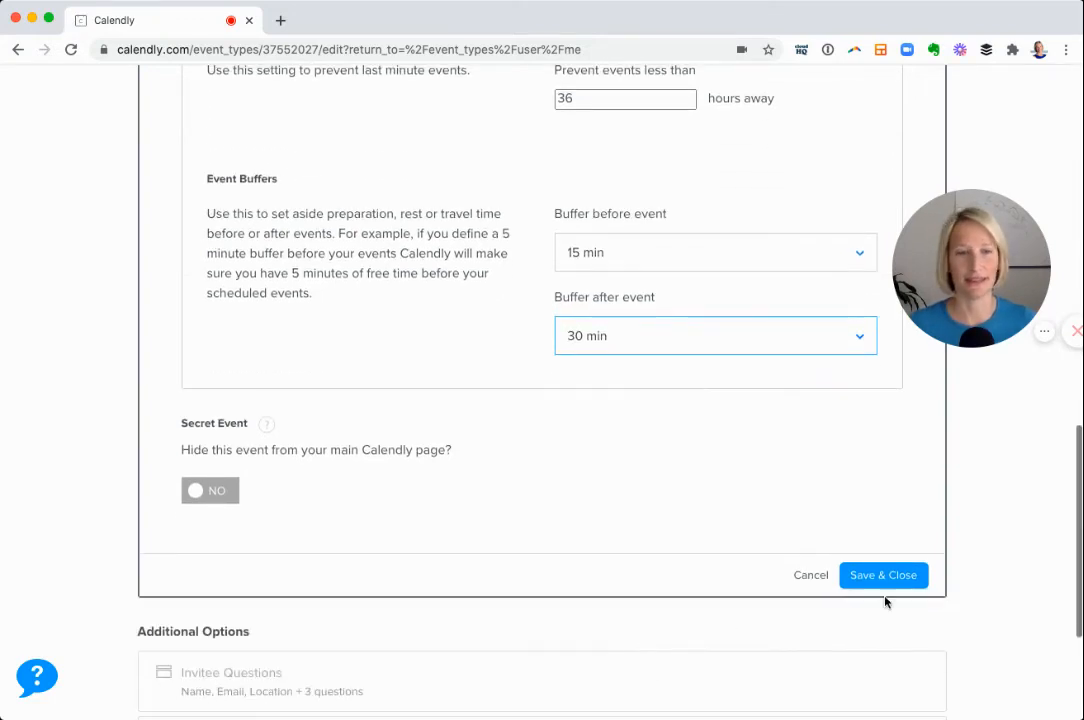
click(893, 576)
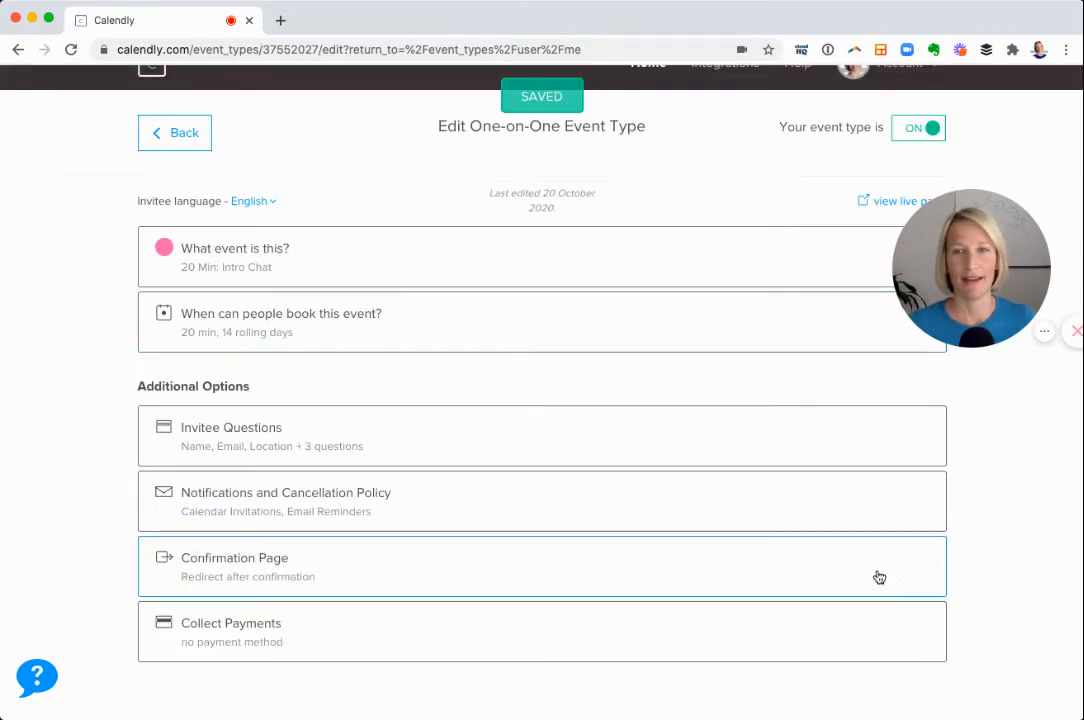
Review the invitee questions, including the location choices and the custom questions, and save the section.
click(522, 437)
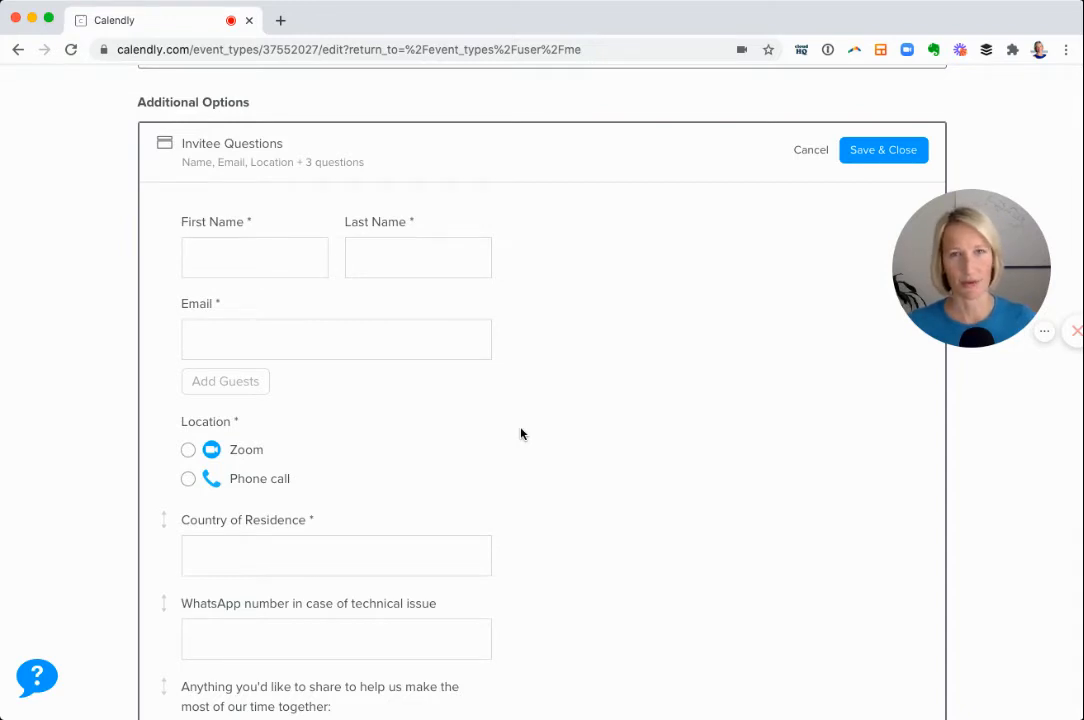
scroll(521, 433, down, 1)
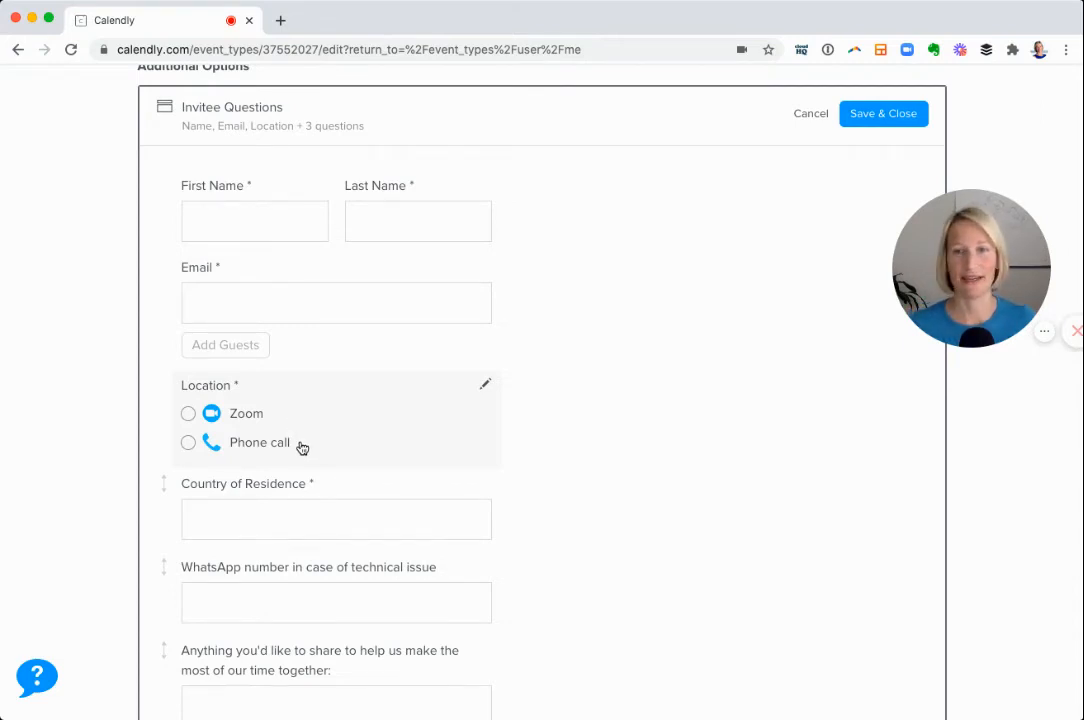
scroll(591, 469, down, 4)
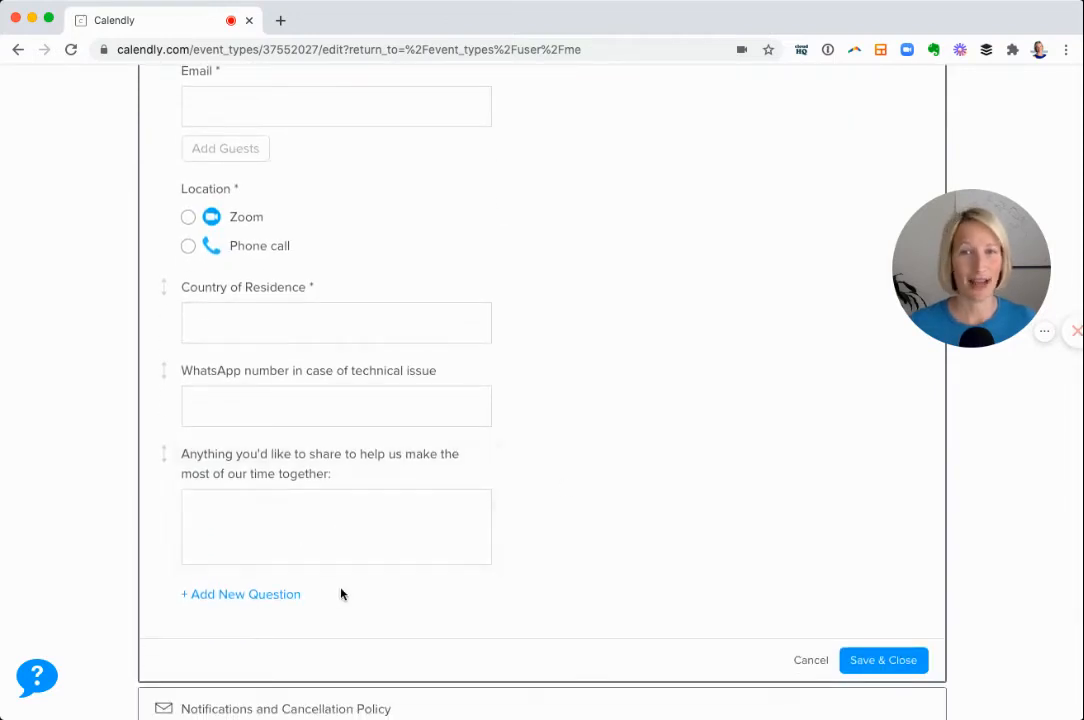
scroll(629, 500, up, 1)
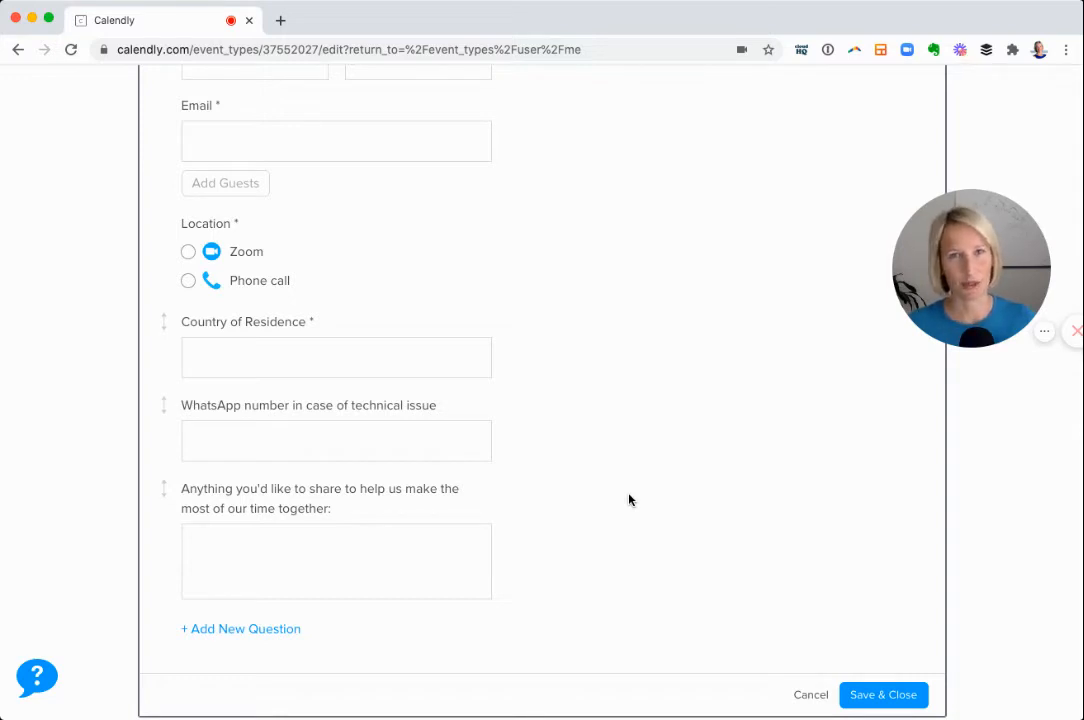
scroll(629, 500, down, 3)
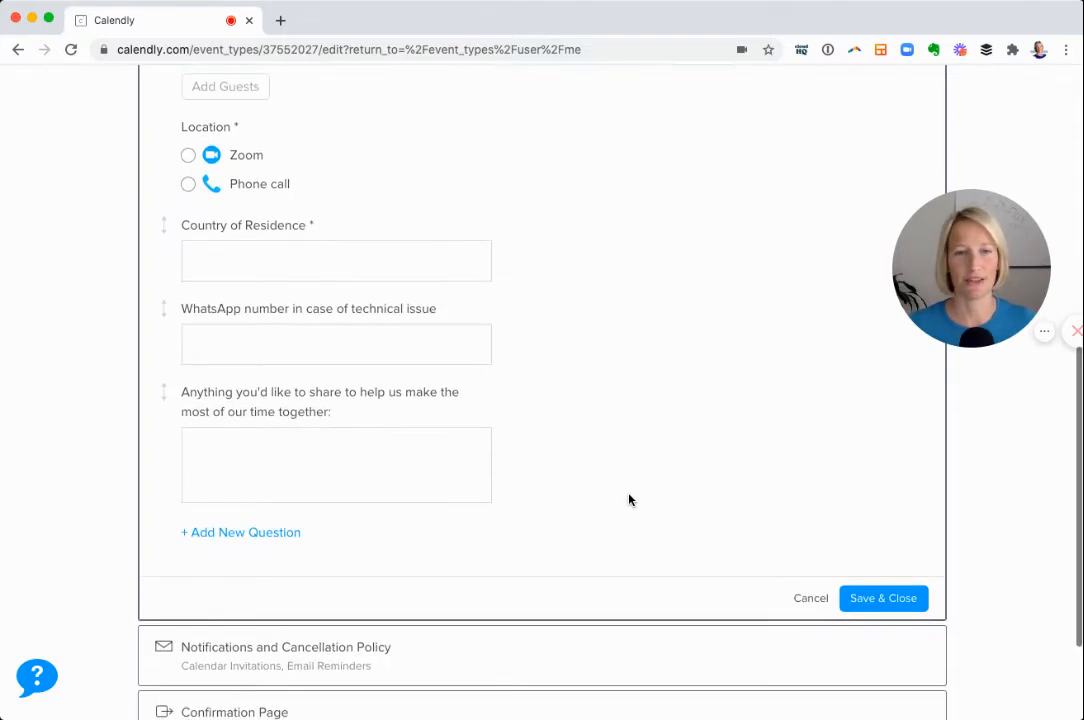
click(858, 598)
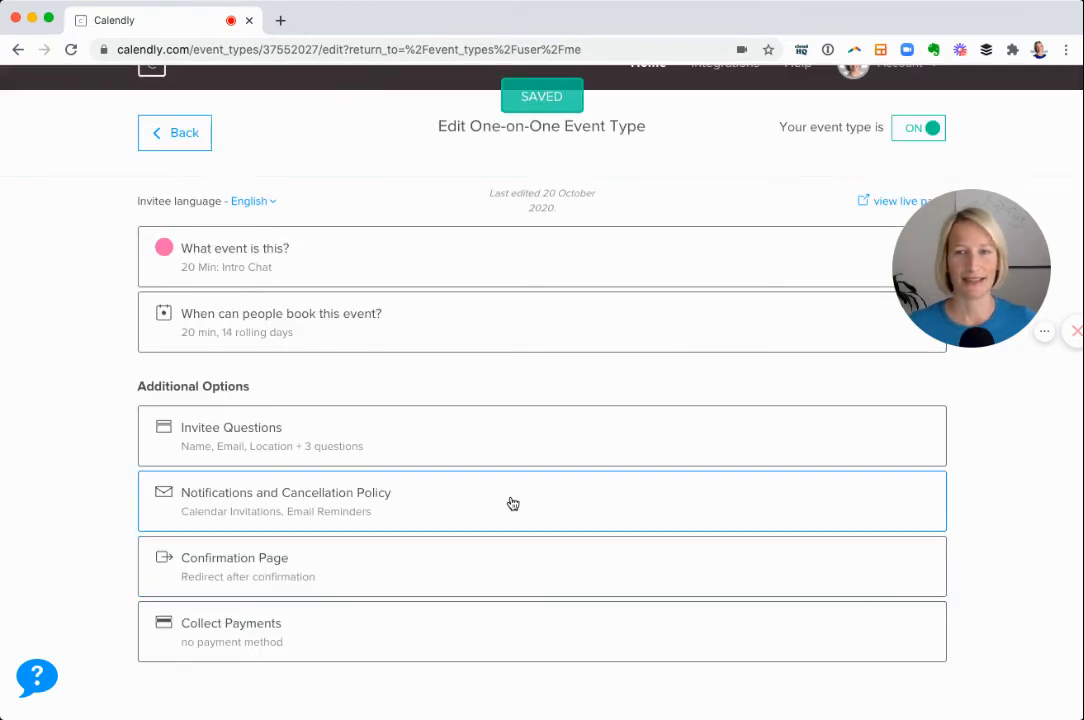
In the notifications and cancellation policy settings, review the title and body template of the calendar invitations.
click(511, 503)
scroll(513, 497, down, 5)
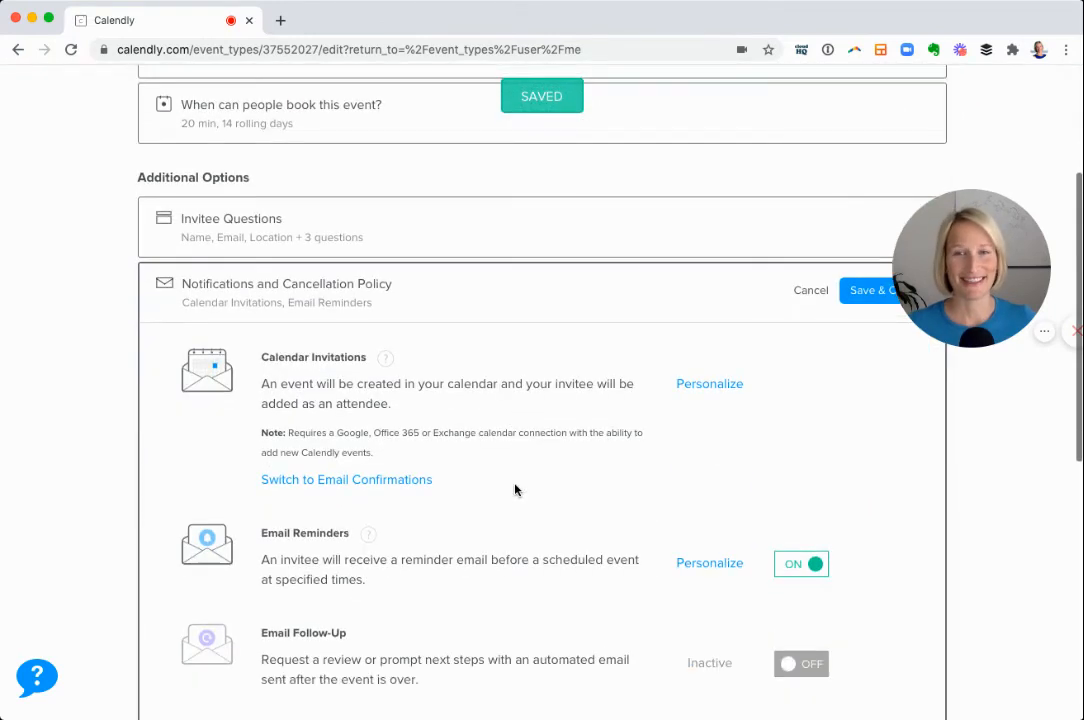
scroll(515, 489, down, 2)
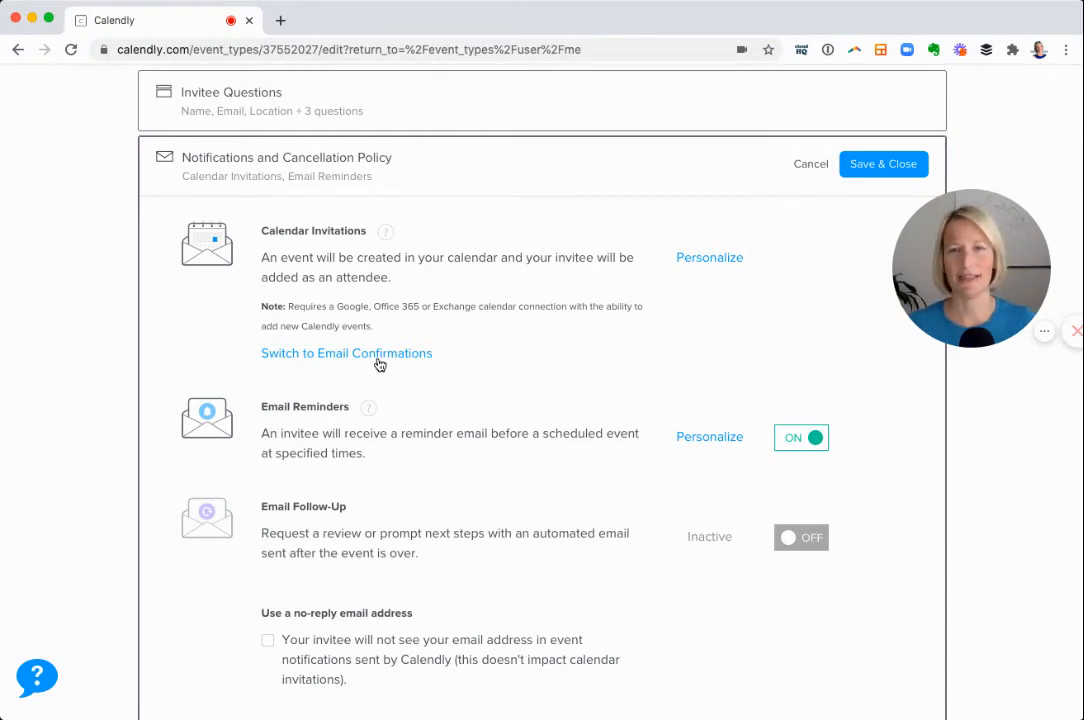
click(710, 259)
scroll(811, 477, down, 4)
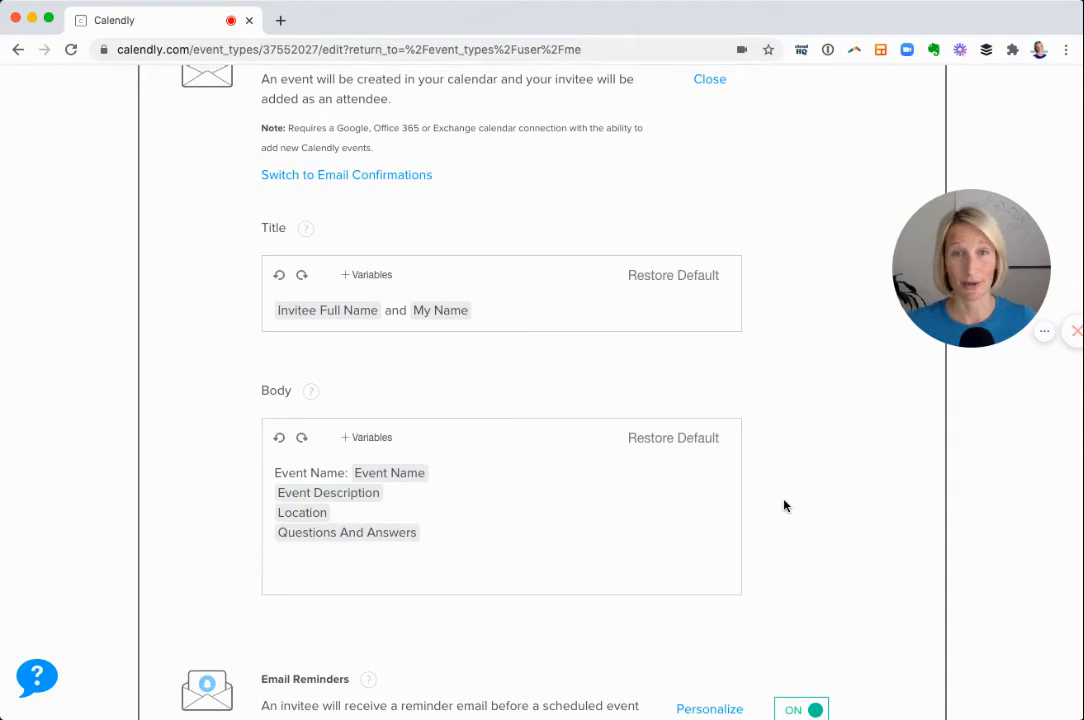
click(711, 80)
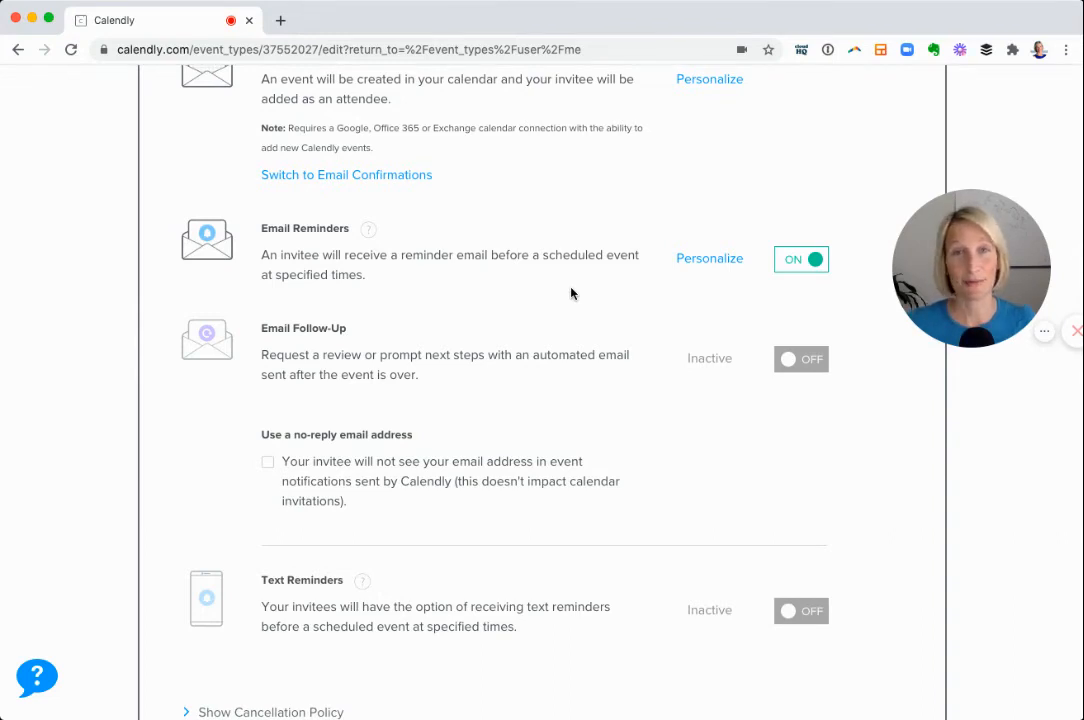
Review the email reminder's subject, body template and reminder timings, and close its personalization settings.
click(720, 262)
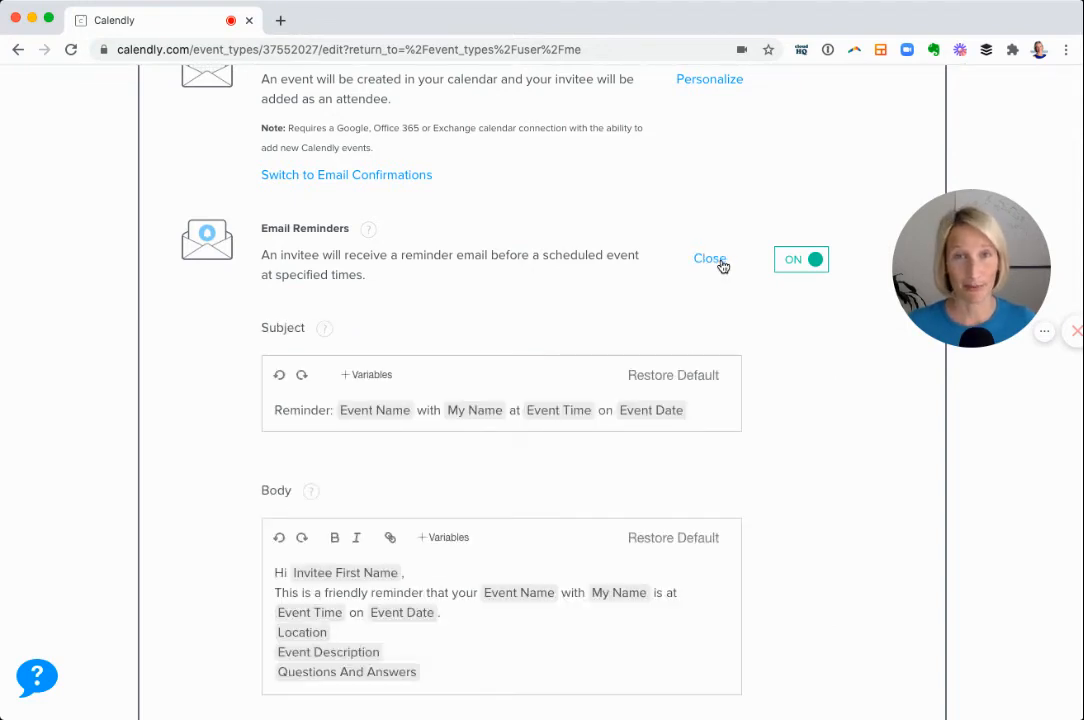
scroll(790, 484, down, 2)
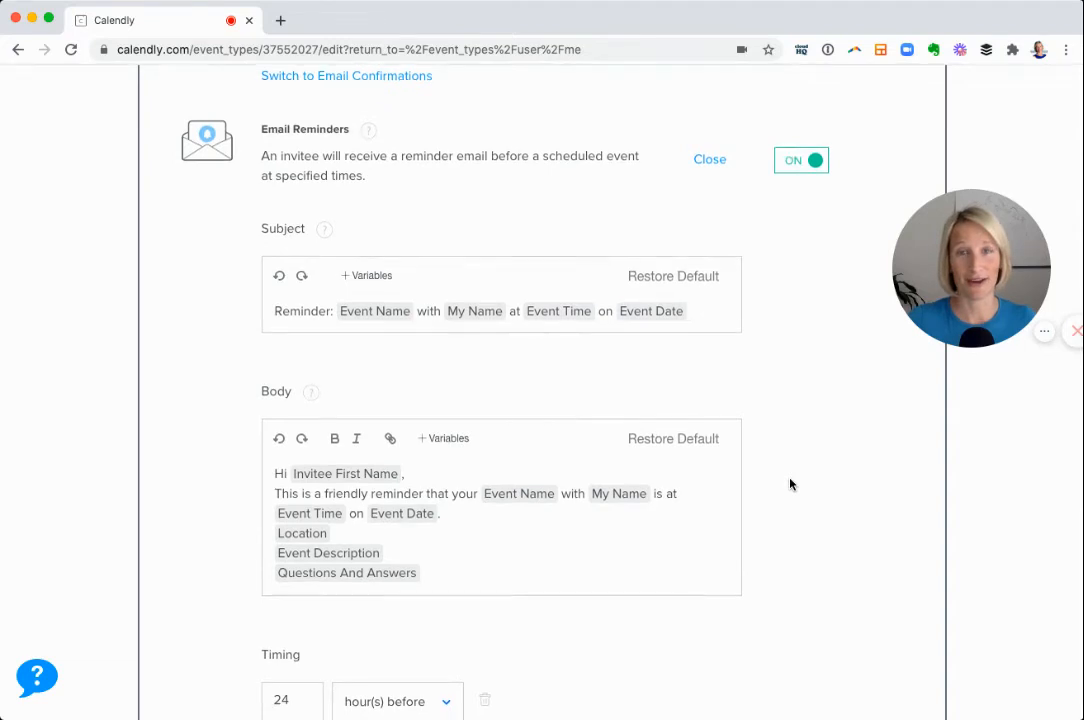
scroll(790, 484, down, 3)
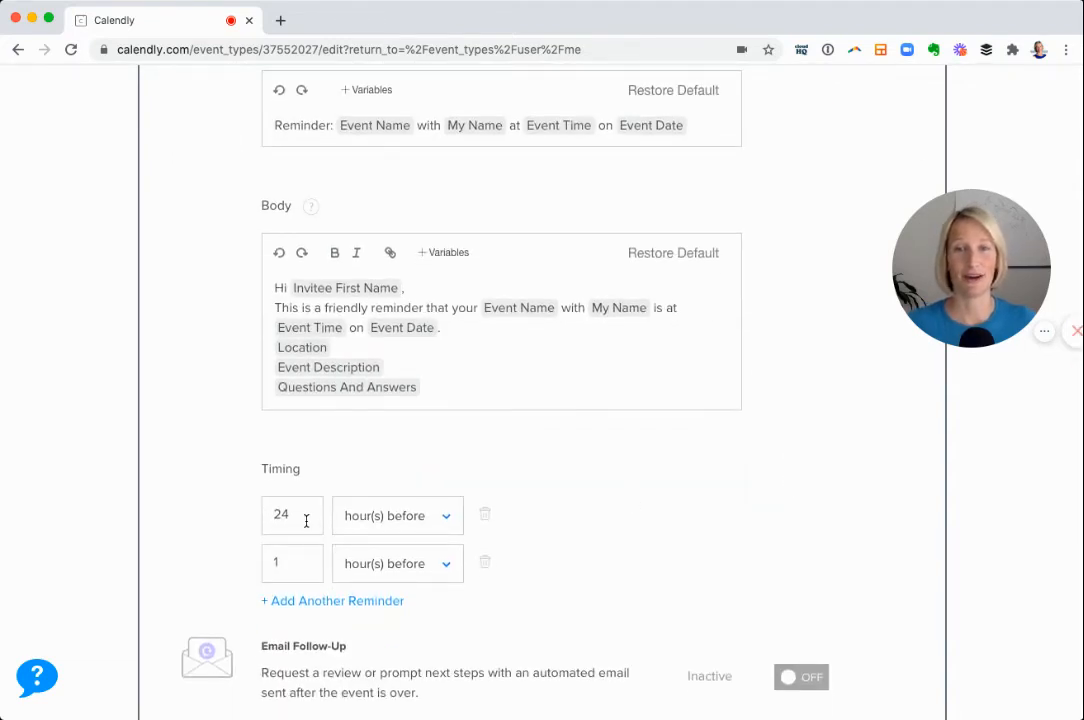
click(306, 520)
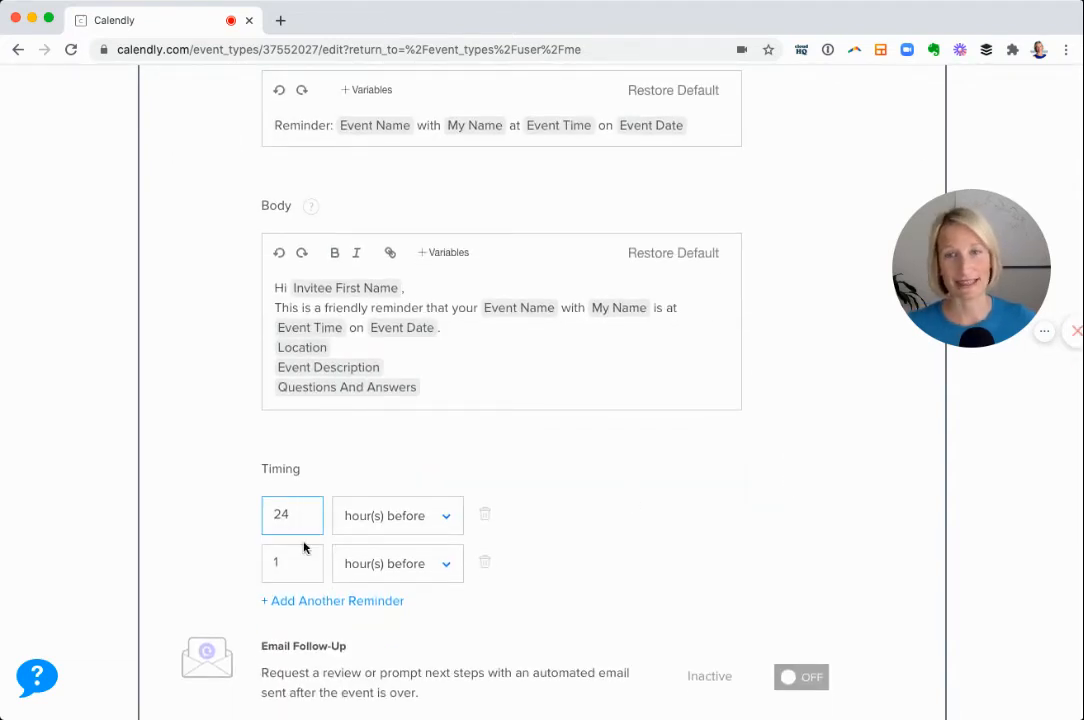
click(298, 557)
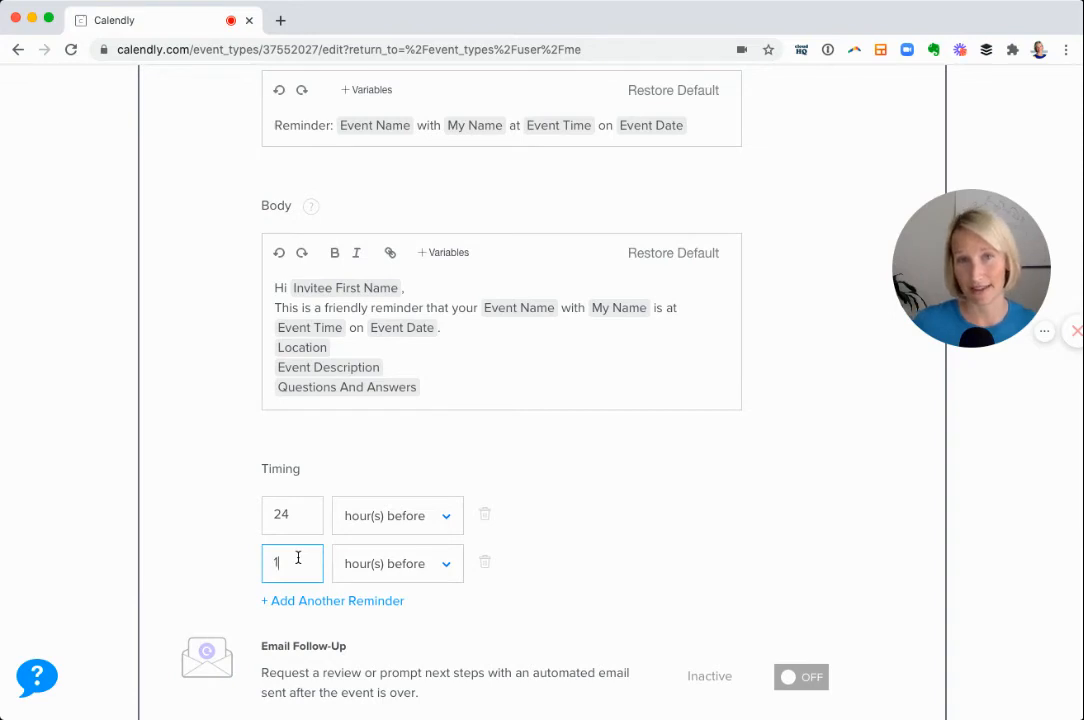
scroll(552, 565, down, 2)
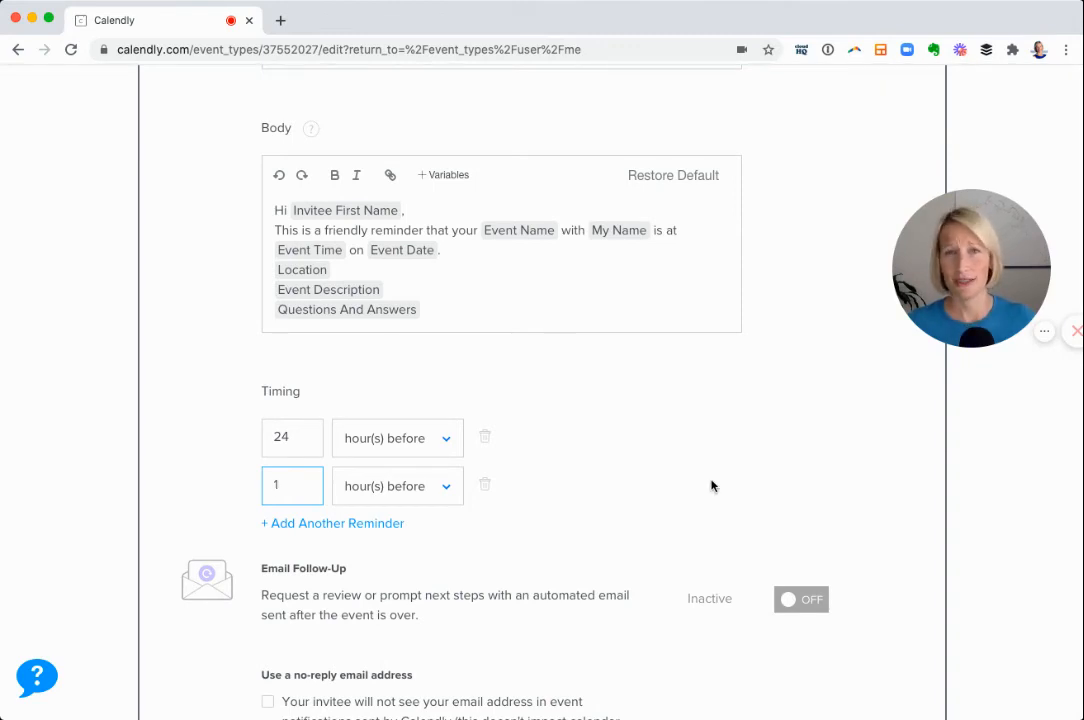
scroll(711, 486, up, 4)
scroll(711, 486, up, 6)
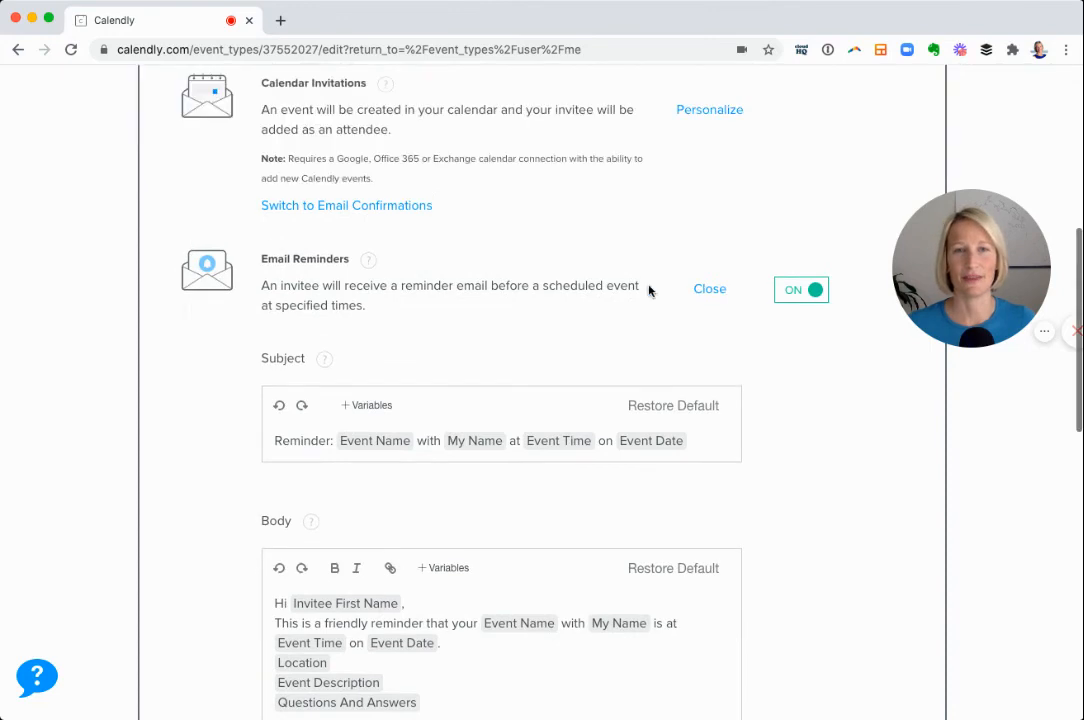
click(709, 289)
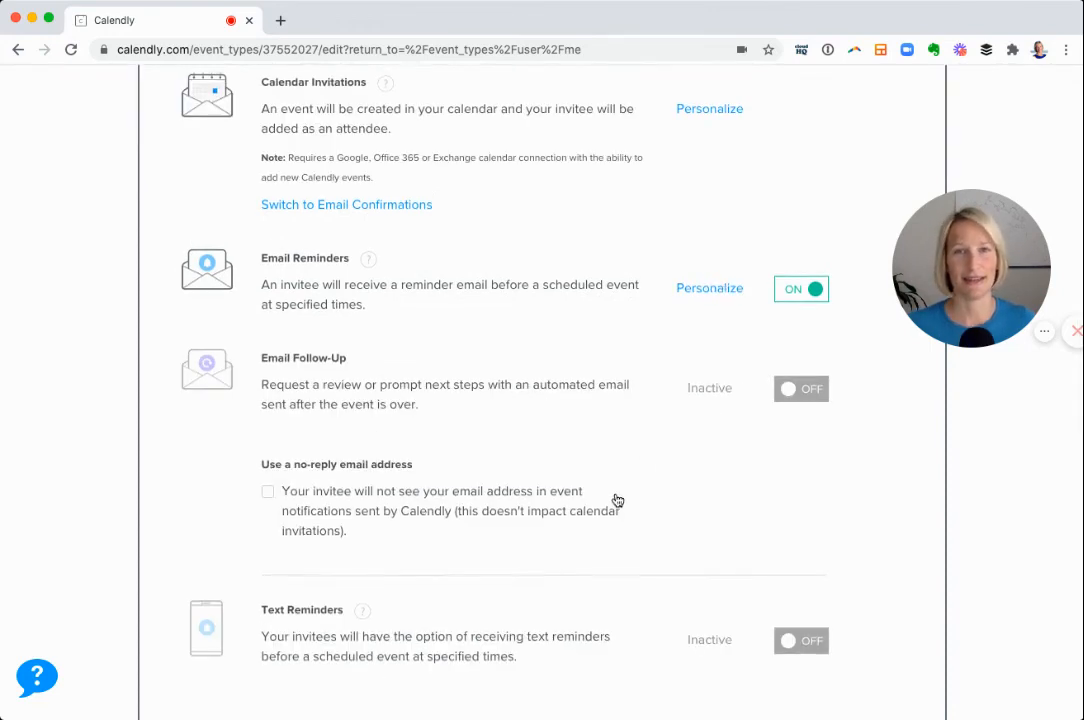
Turn on the email follow-up, review its subject, body template and timing, and close its personalization settings.
scroll(617, 499, down, 3)
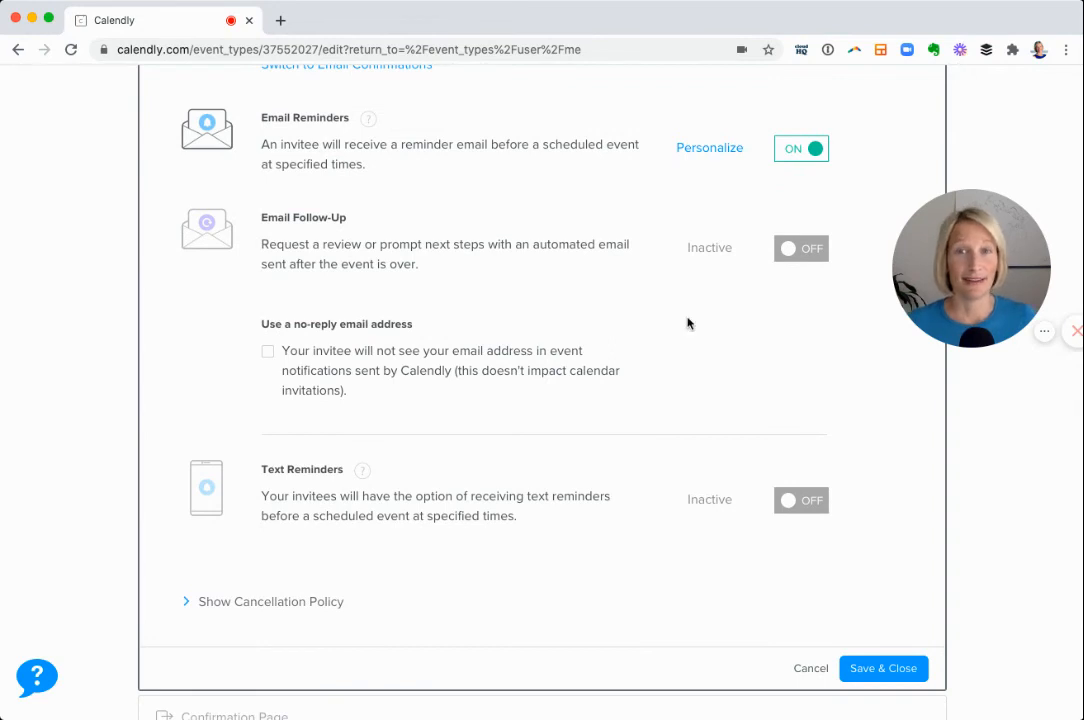
click(803, 248)
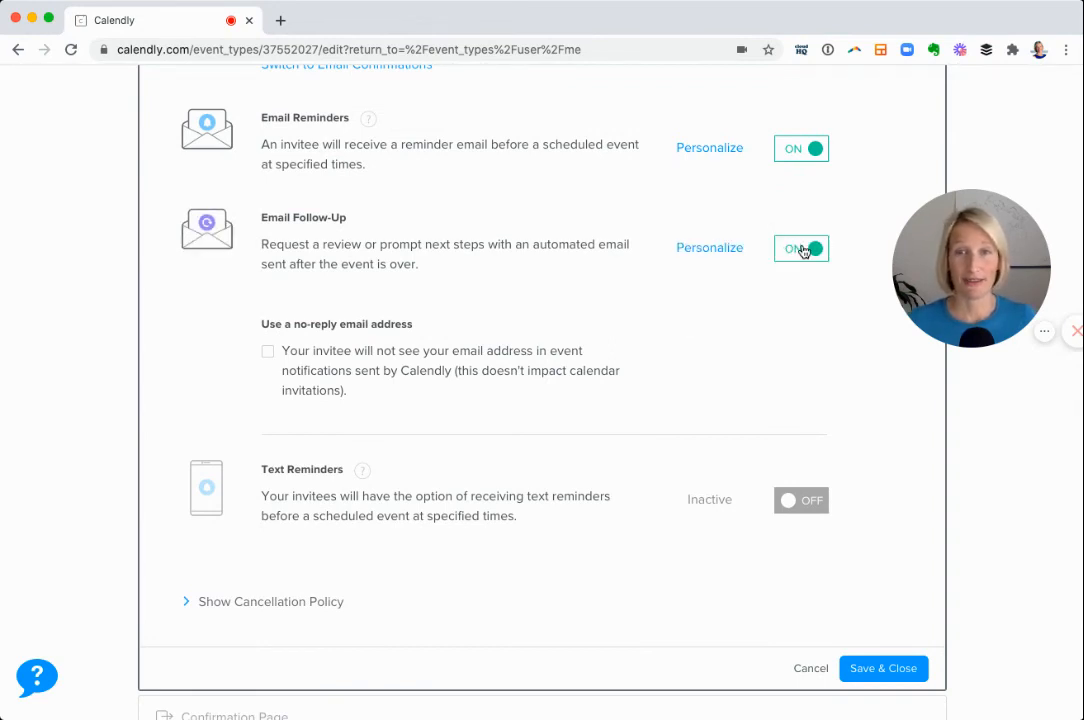
click(692, 248)
scroll(561, 347, down, 1)
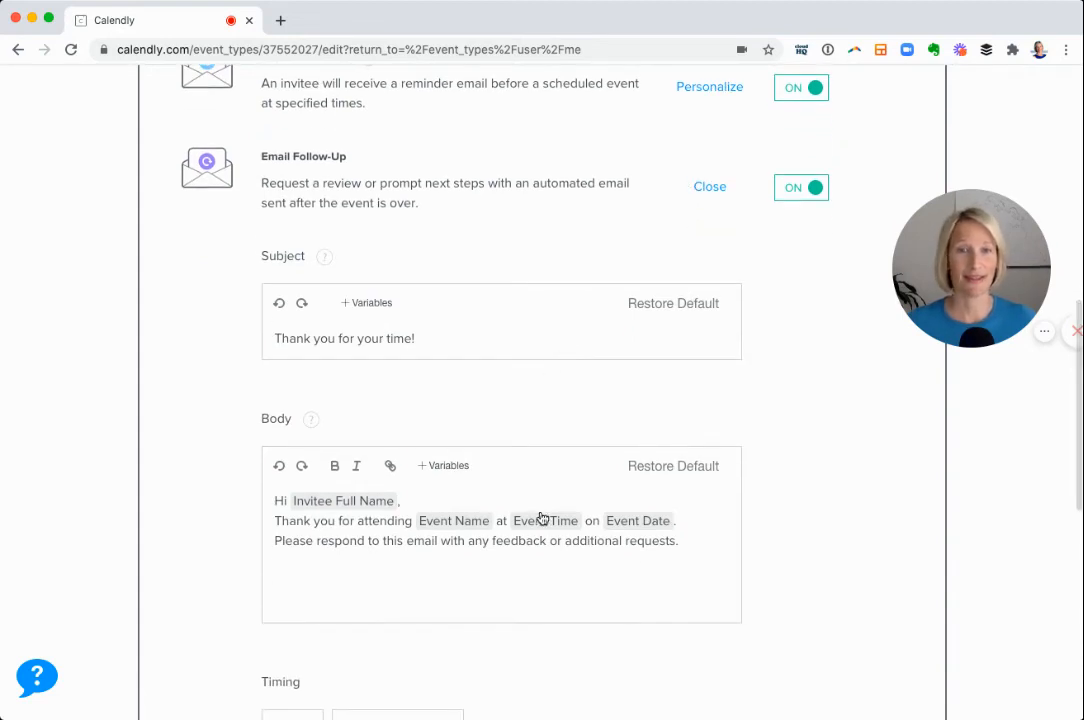
click(684, 541)
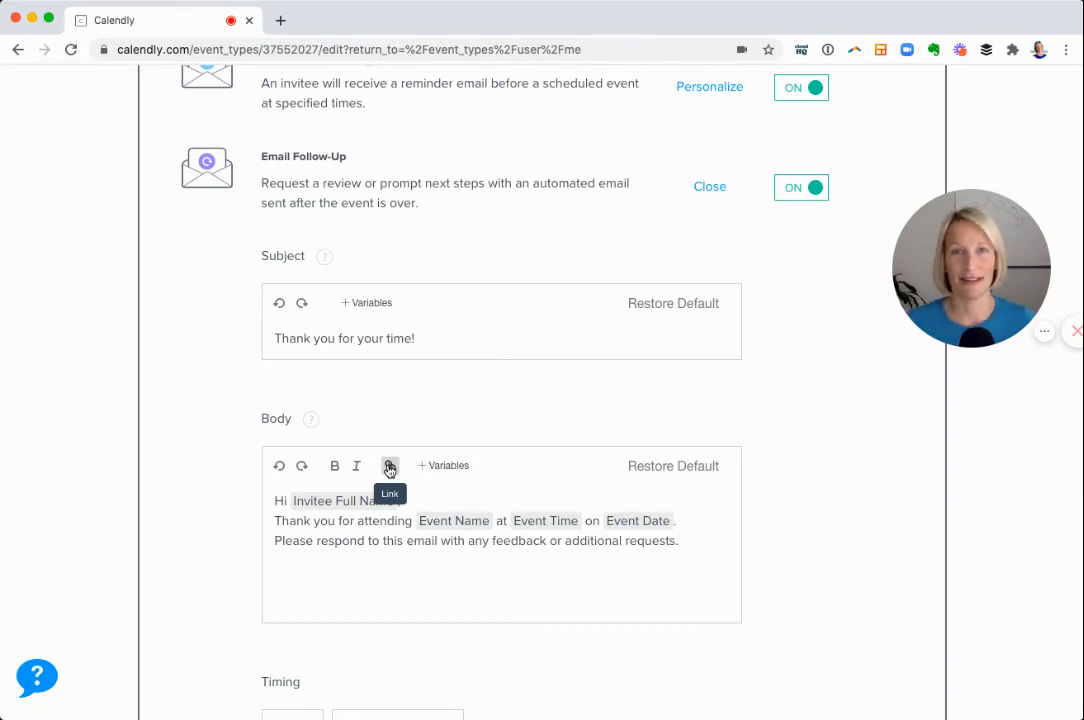
scroll(390, 470, down, 3)
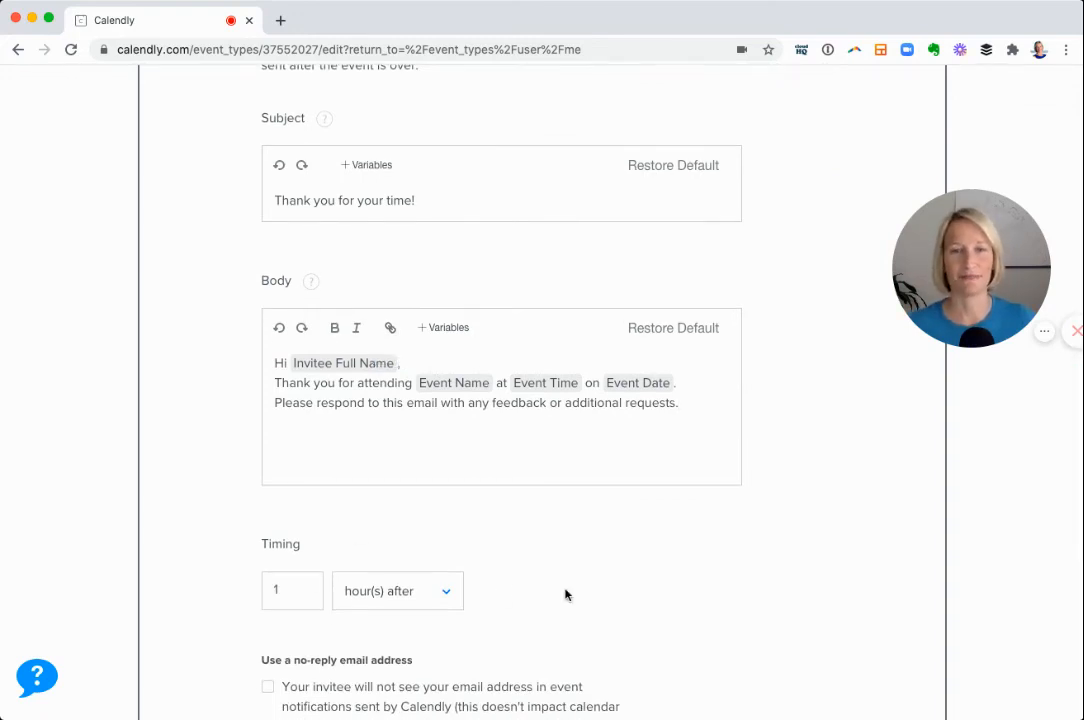
scroll(566, 595, up, 4)
click(716, 225)
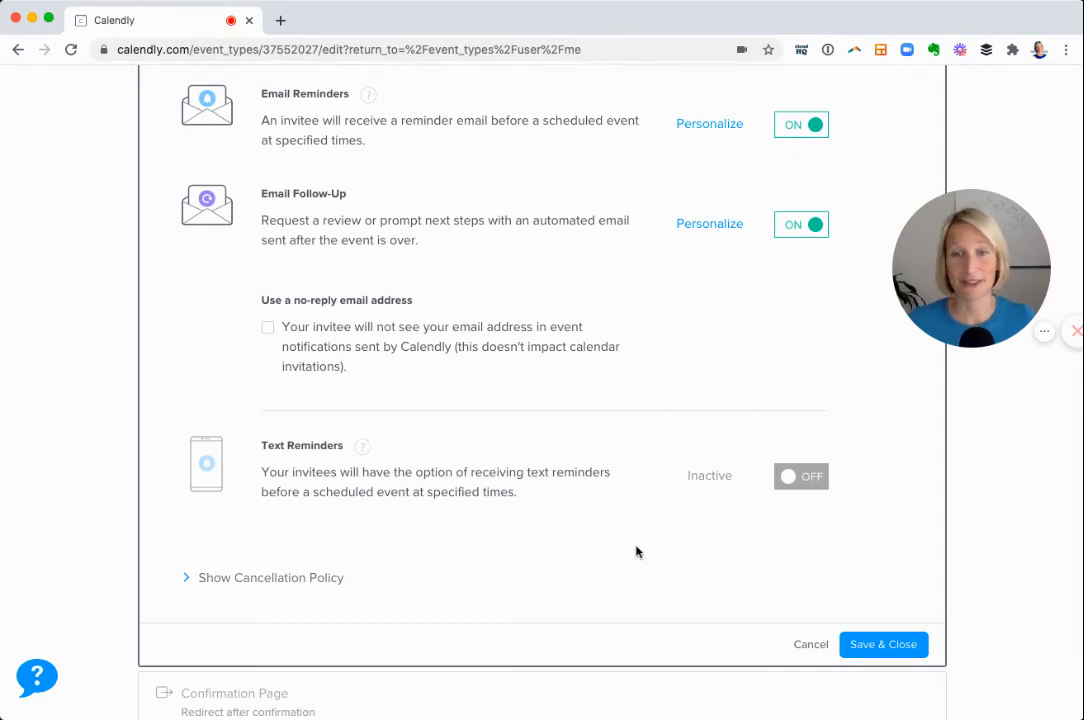
Review the cancellation policy options and save the notifications and cancellation policy section.
scroll(637, 551, down, 1)
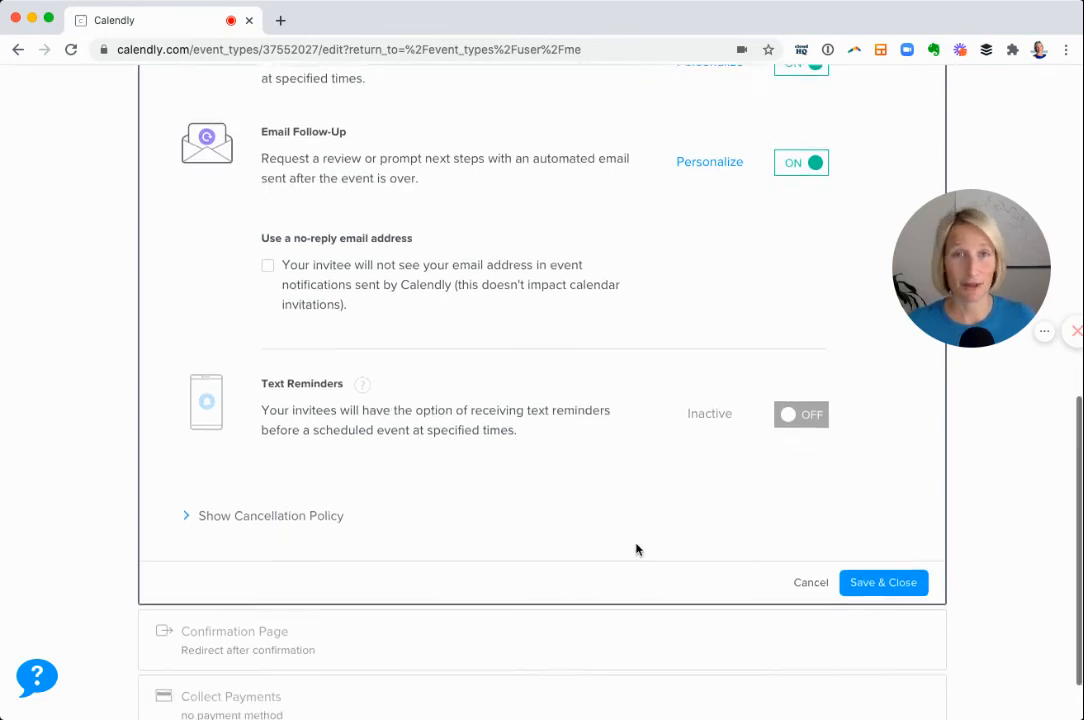
click(300, 511)
scroll(557, 511, down, 2)
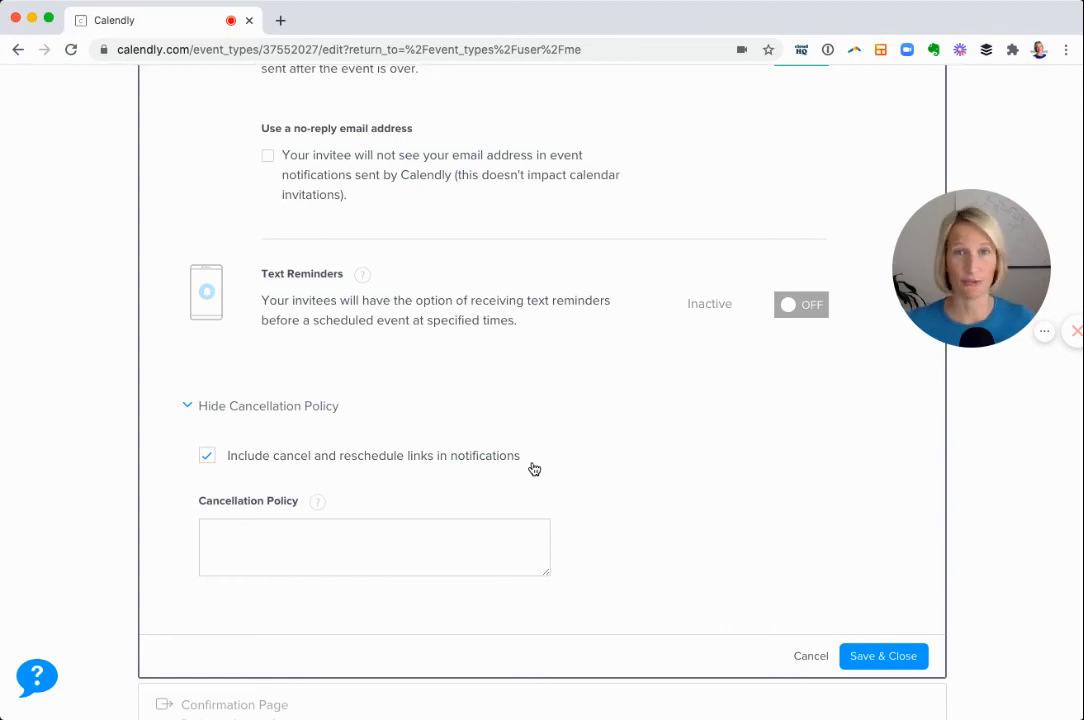
click(868, 657)
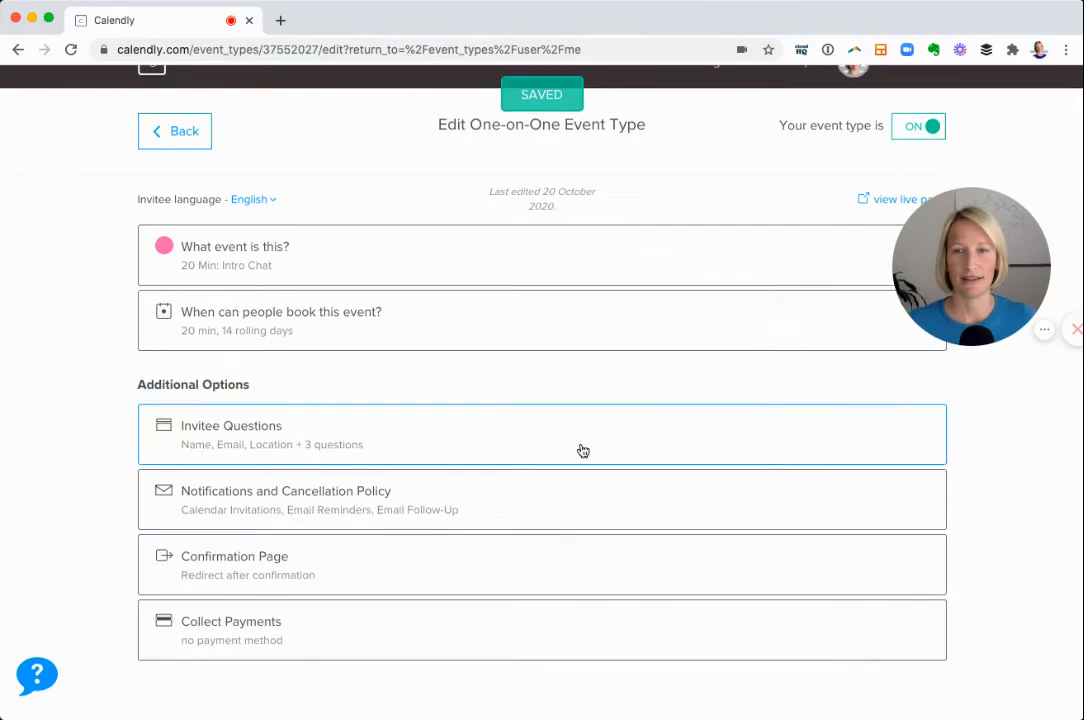
Review the confirmation page's redirect settings and the payment collection options, leaving both sections without saving.
click(518, 556)
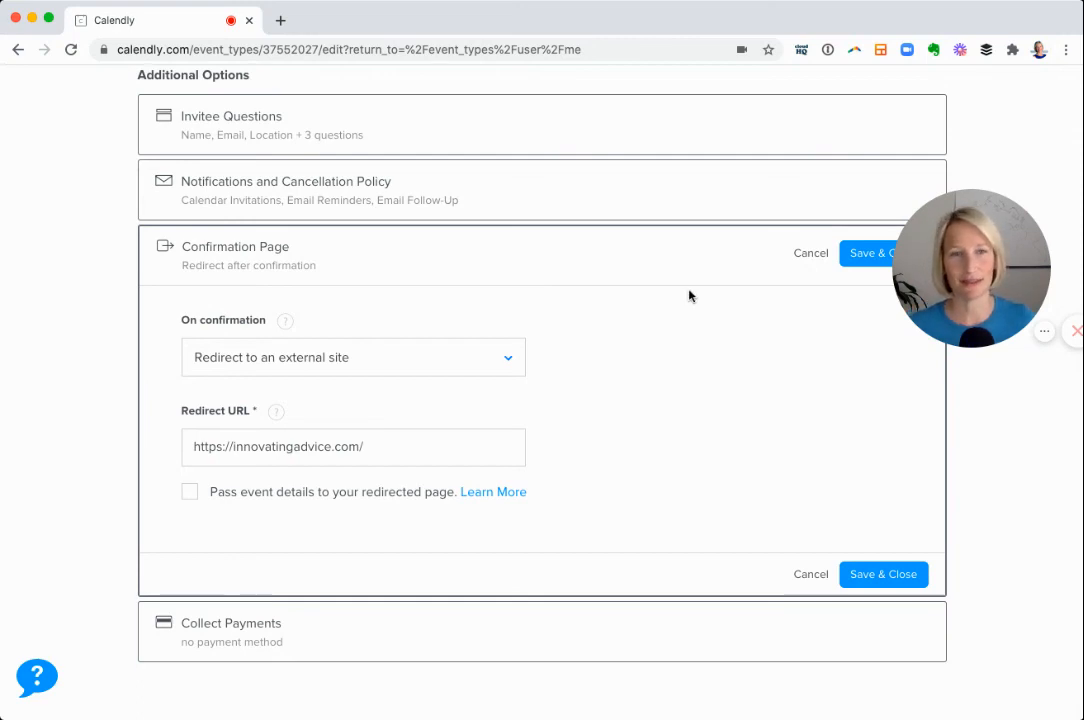
click(802, 256)
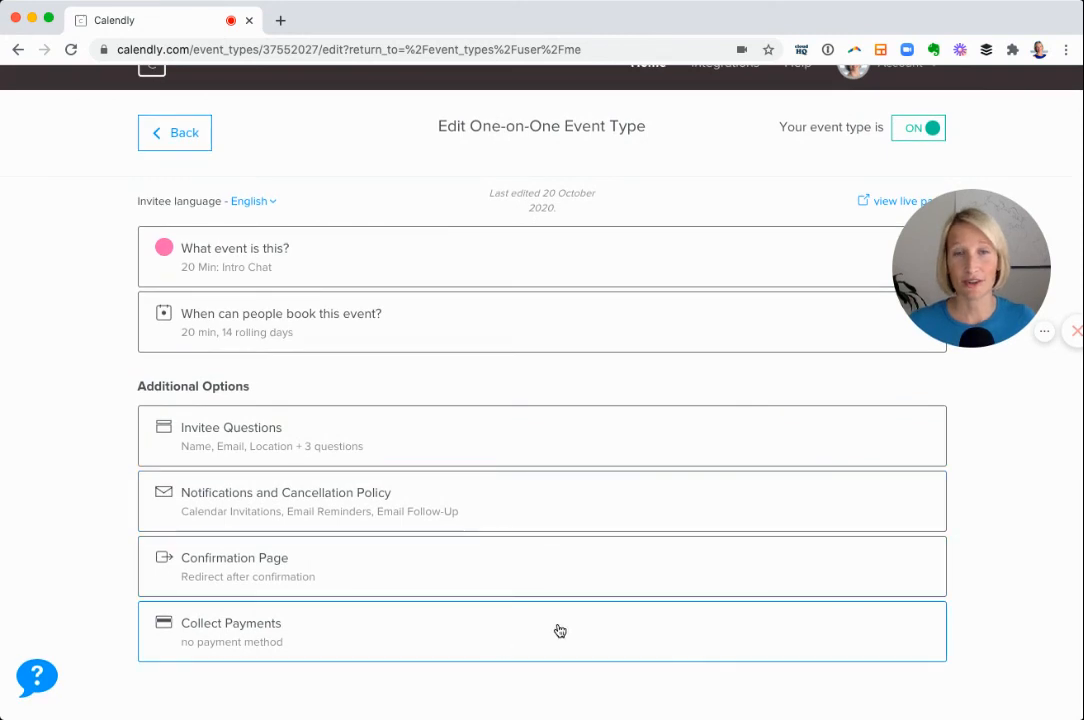
click(560, 631)
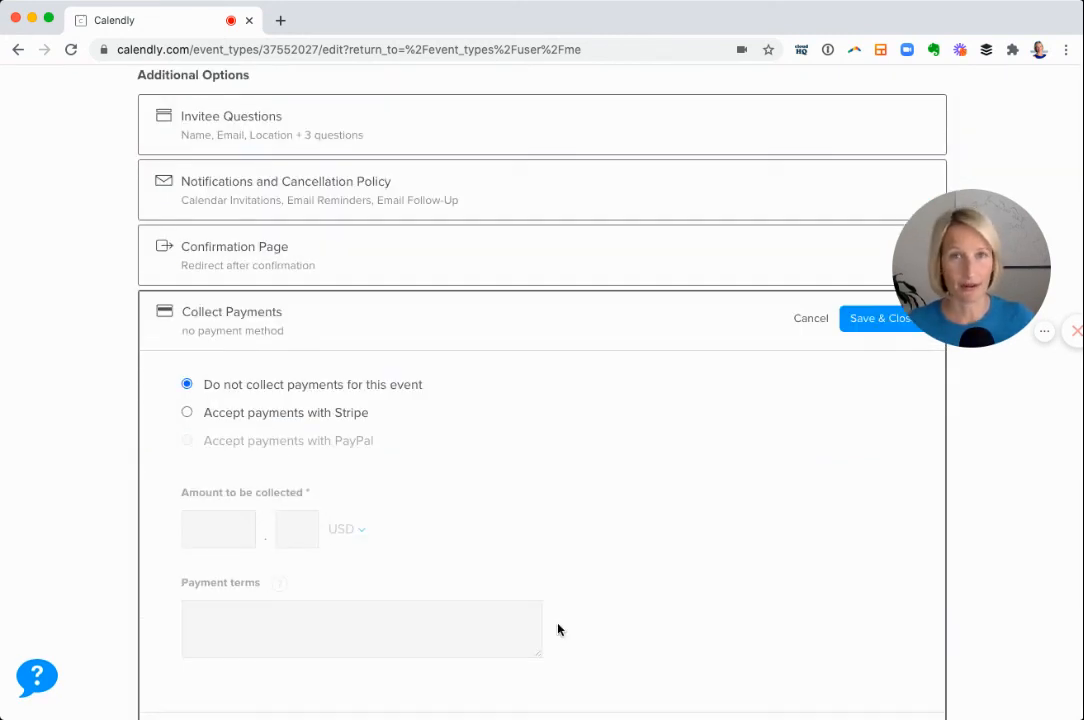
scroll(558, 629, down, 2)
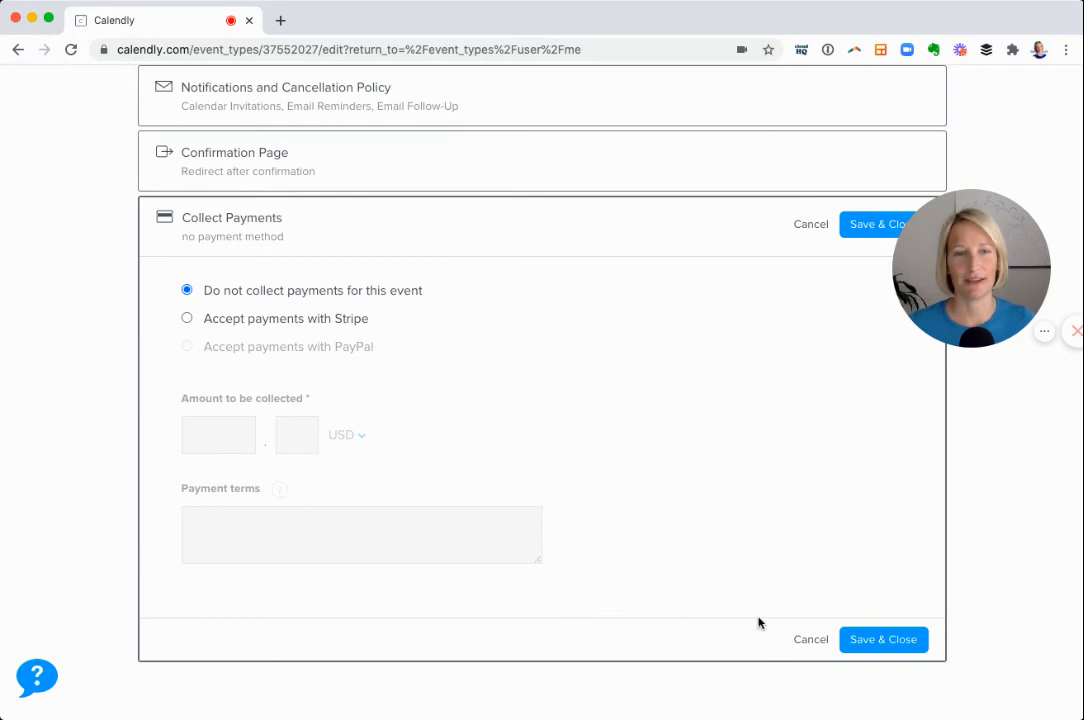
click(810, 641)
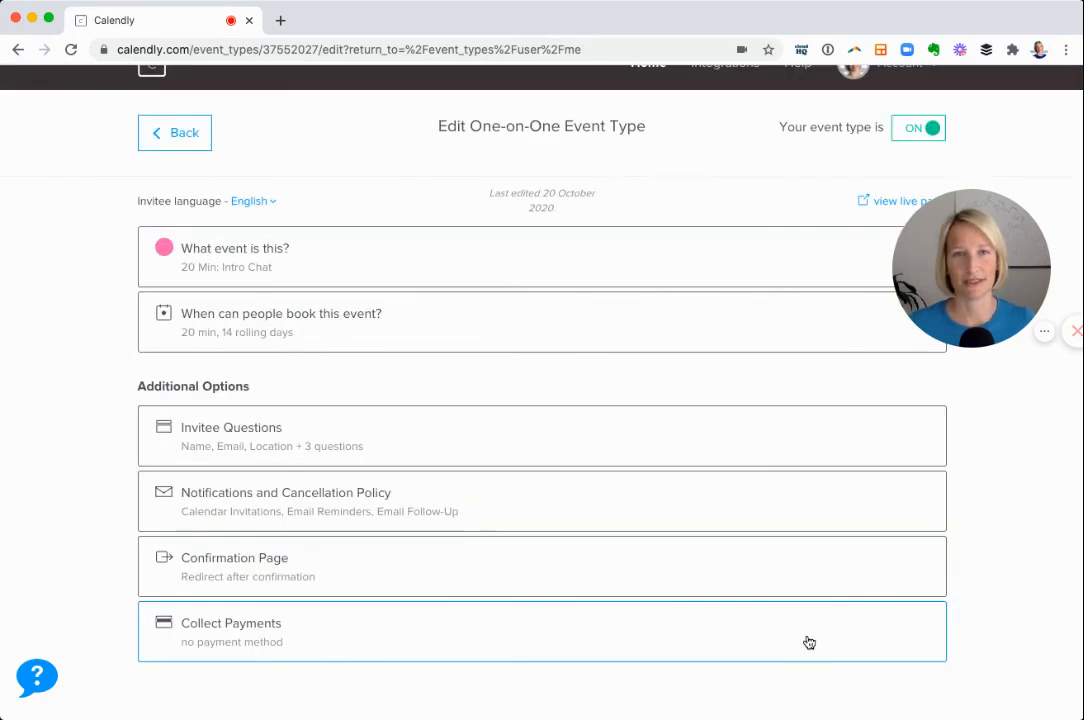
click(988, 327)
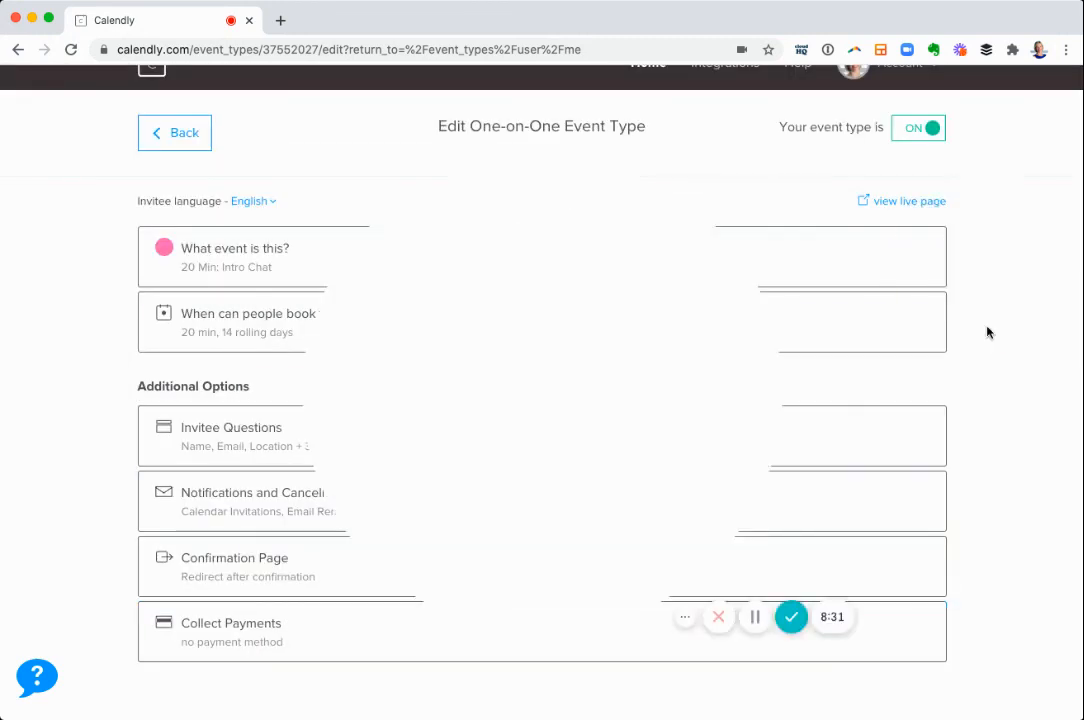